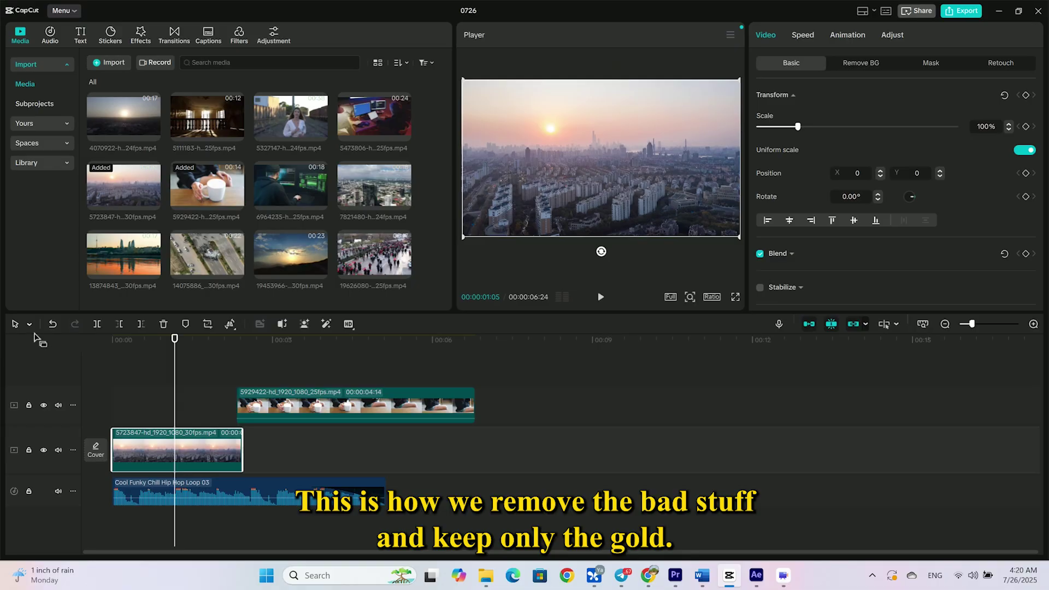
- Split the 5723847 city clip and move the cut-off piece behind the 5929422 coffee-cup clip on the upper track
click(29, 326)
click(61, 362)
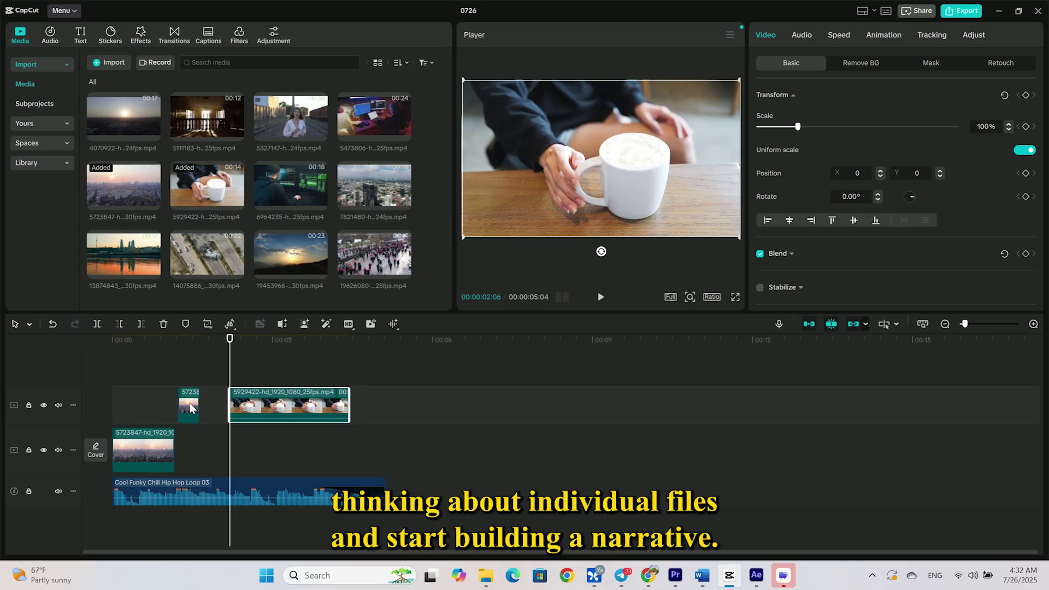
drag(192, 409, 395, 391)
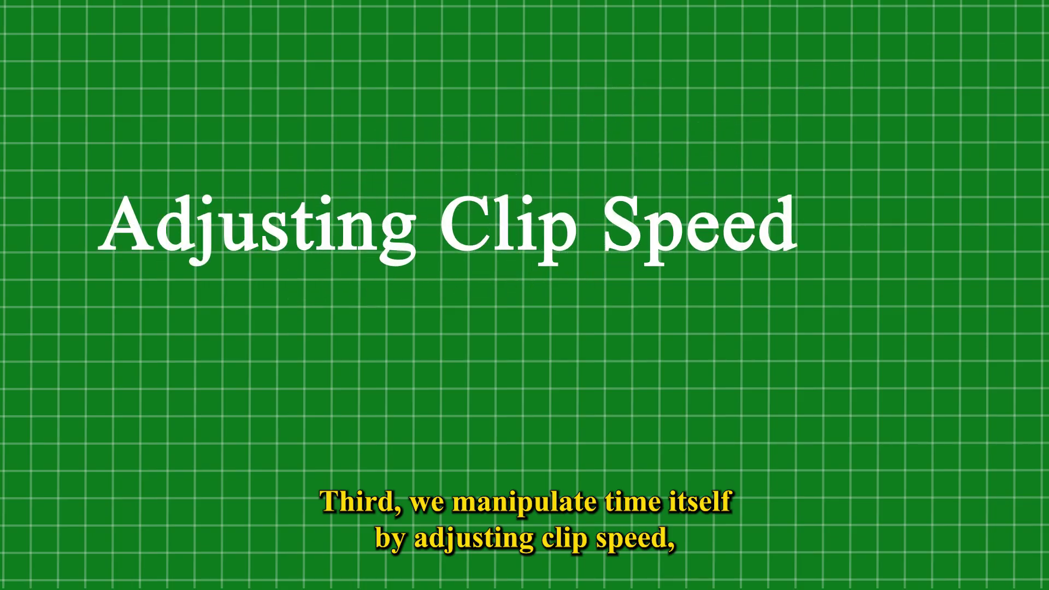
- Increase the playback speed of the 19453966 sunset clip to 3.5x
click(837, 37)
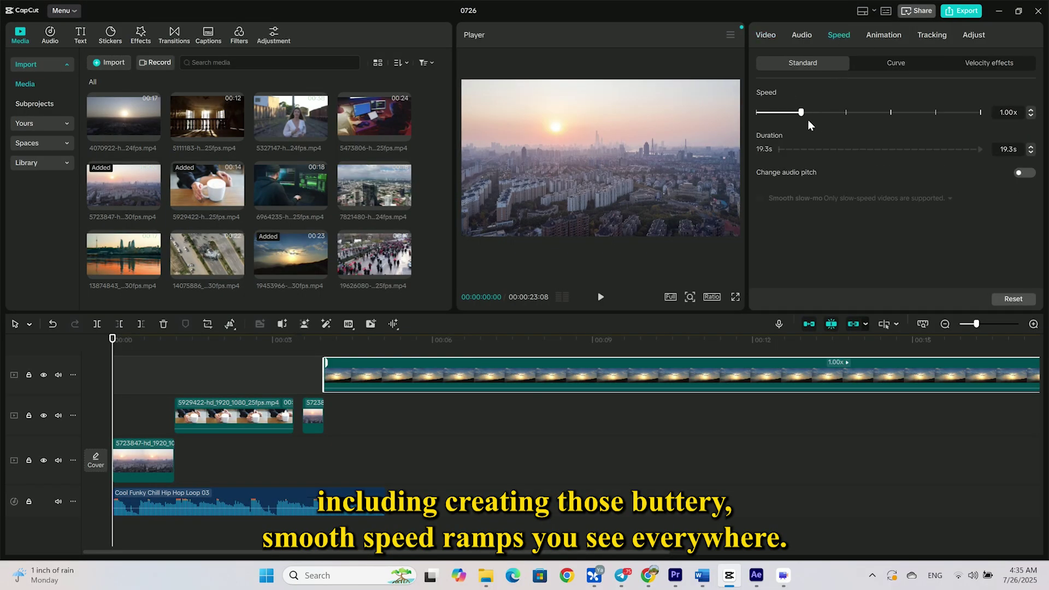
drag(824, 117, 853, 113)
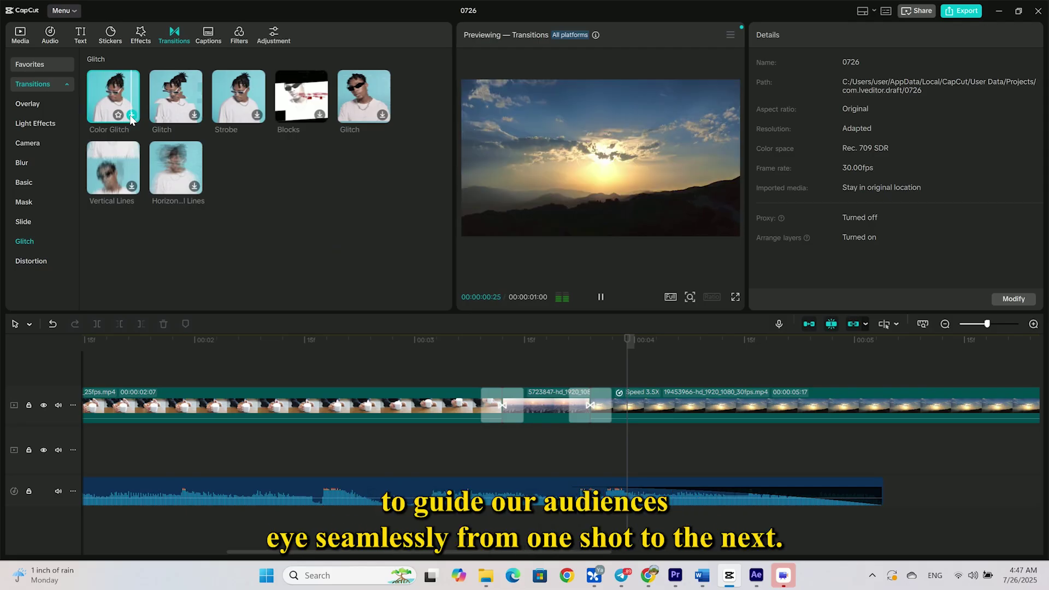
- Apply the Color Glitch transition between the short city clip and the sunset clip, and play back the result
drag(113, 96, 589, 404)
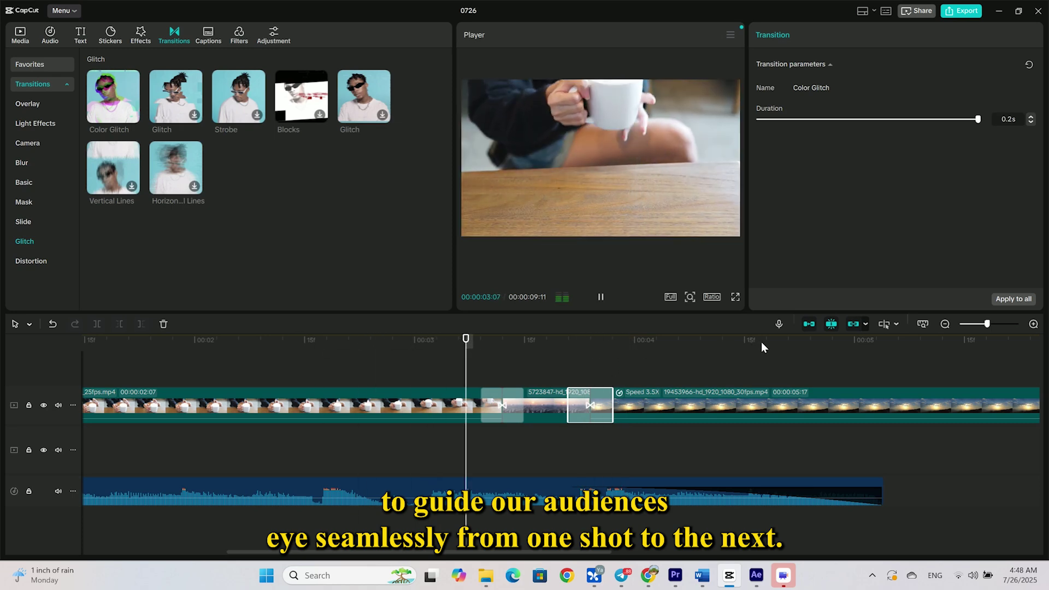
key(space)
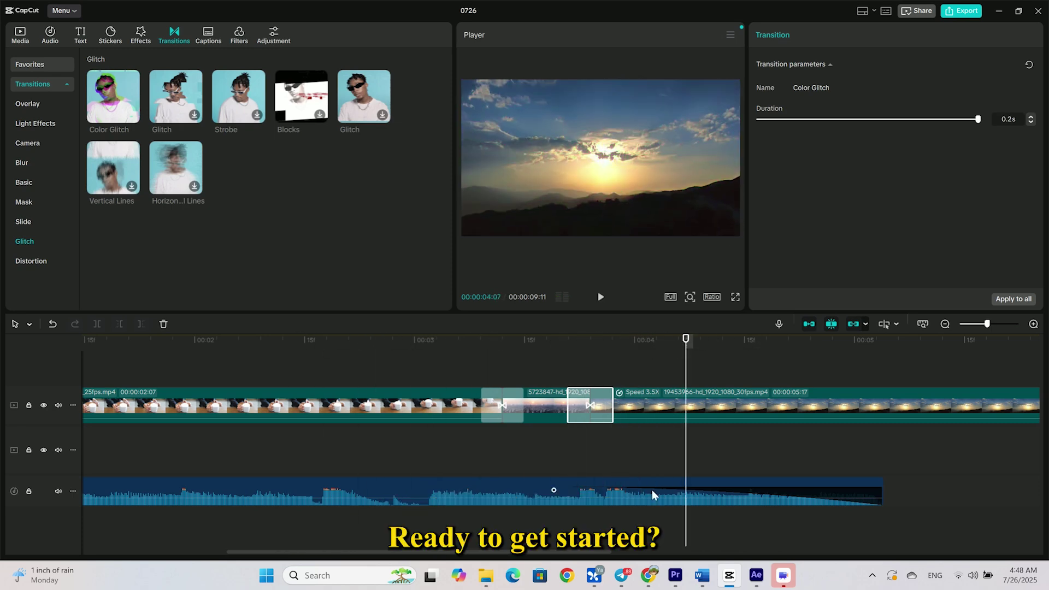
click(479, 363)
drag(479, 363, 657, 341)
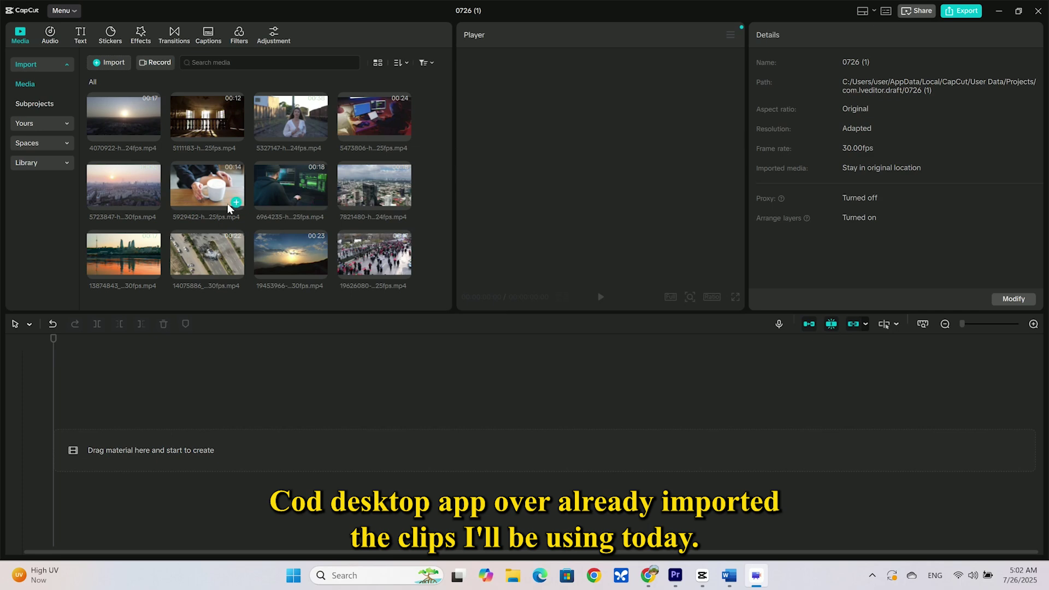
- Add the media clips 4070922, 5111183 and 5327147 together to the empty timeline in the 0726 (1) project
mouse_move(275, 181)
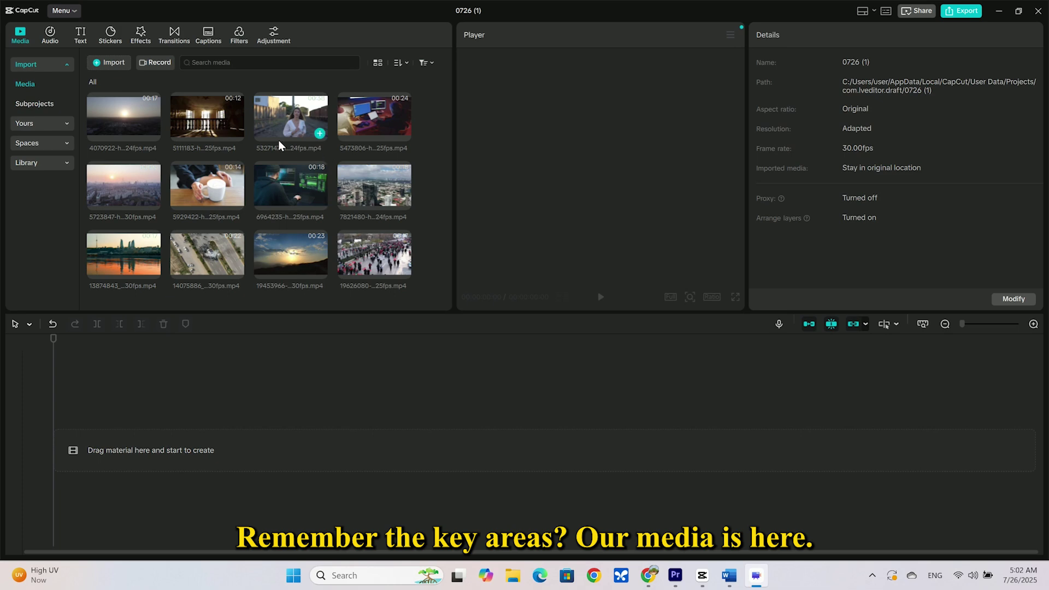
click(209, 121)
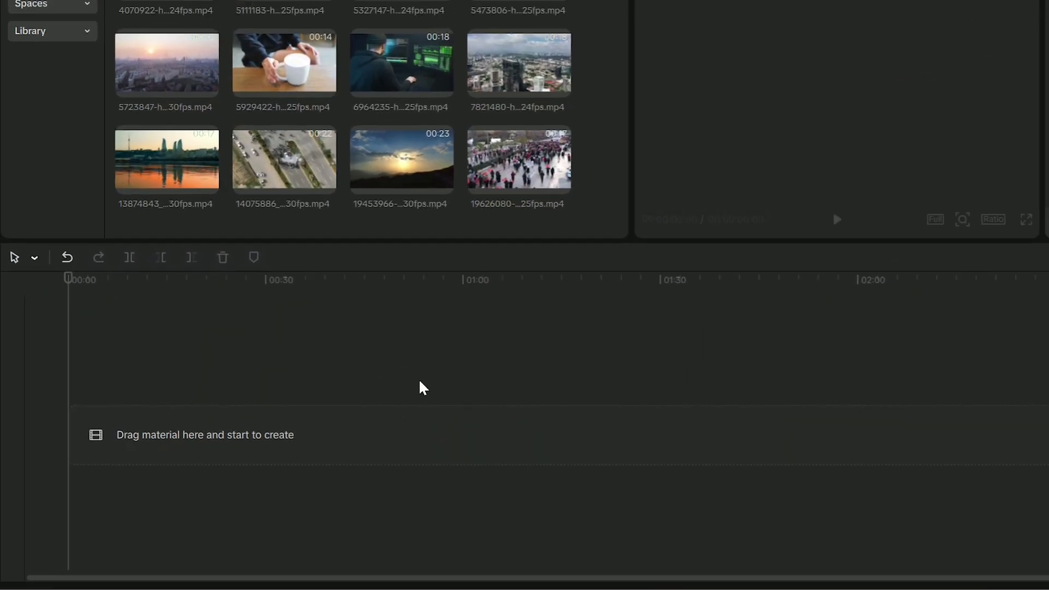
click(106, 127)
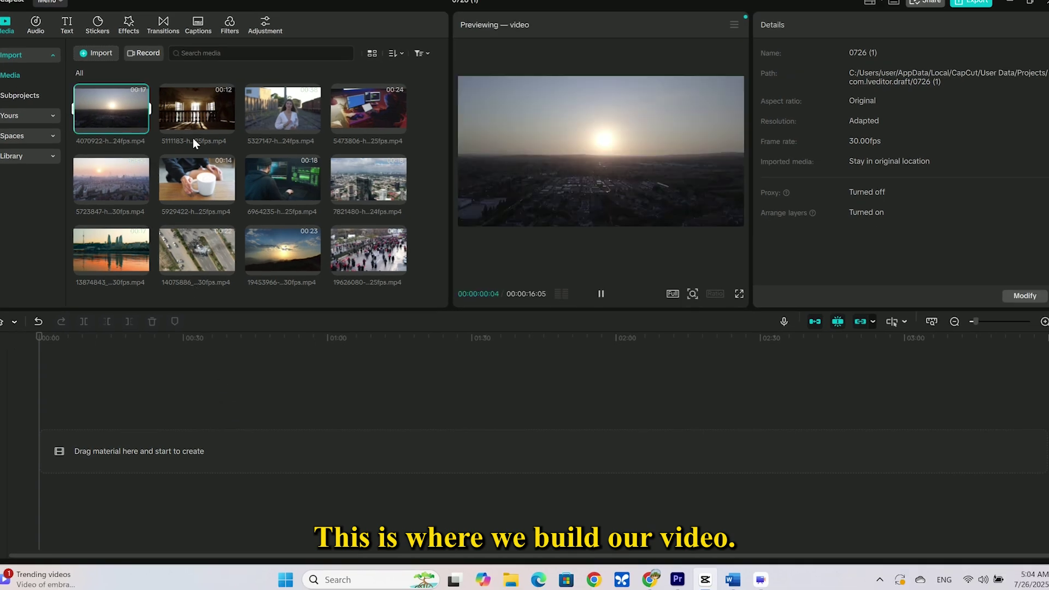
shift+click(290, 116)
drag(173, 117, 102, 415)
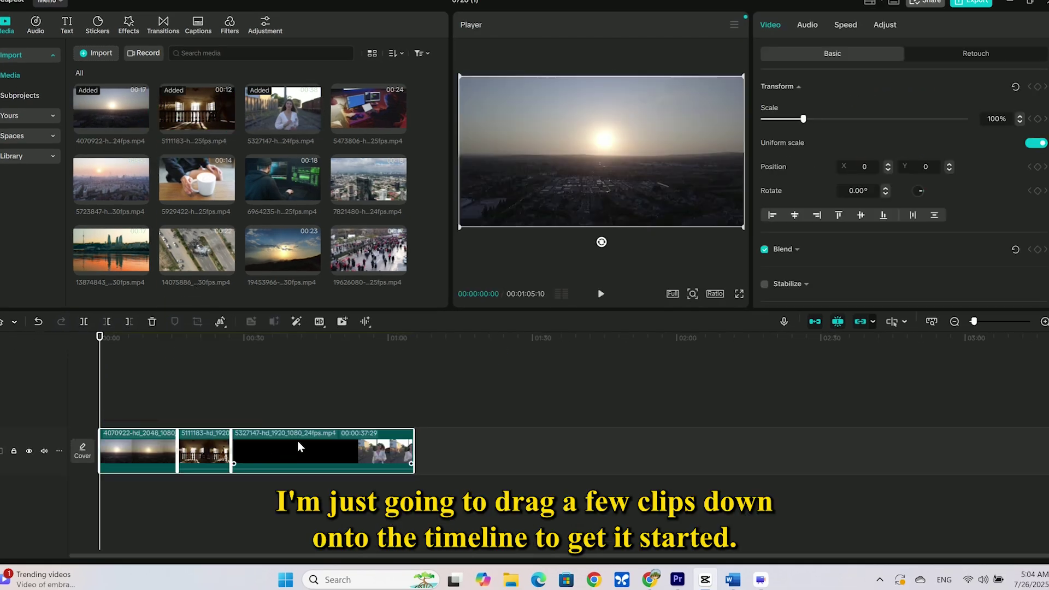
- Scrub through the three clips on the timeline from the beginning to the end
click(323, 405)
click(91, 381)
drag(91, 382, 430, 405)
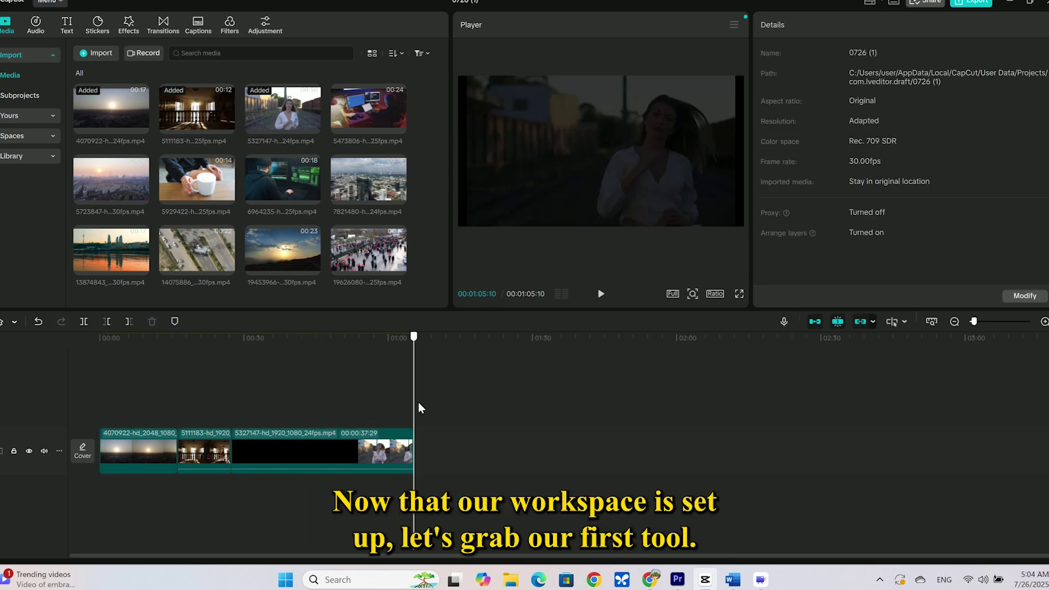
click(398, 404)
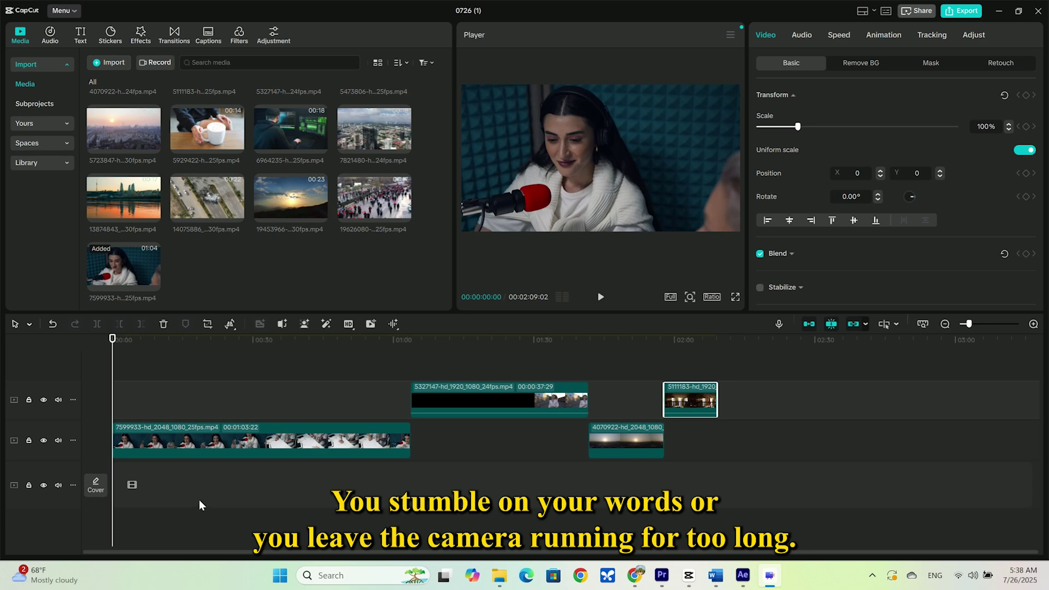
- Preview the opening of the 7599933 interview clip from its start to find where the initial pause ends
drag(115, 341, 153, 341)
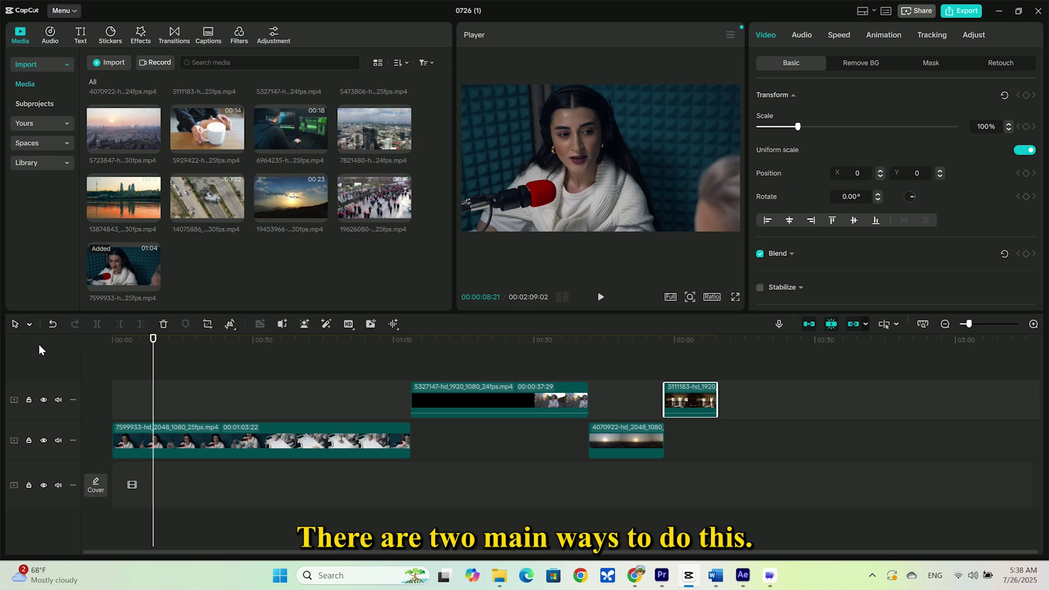
click(223, 409)
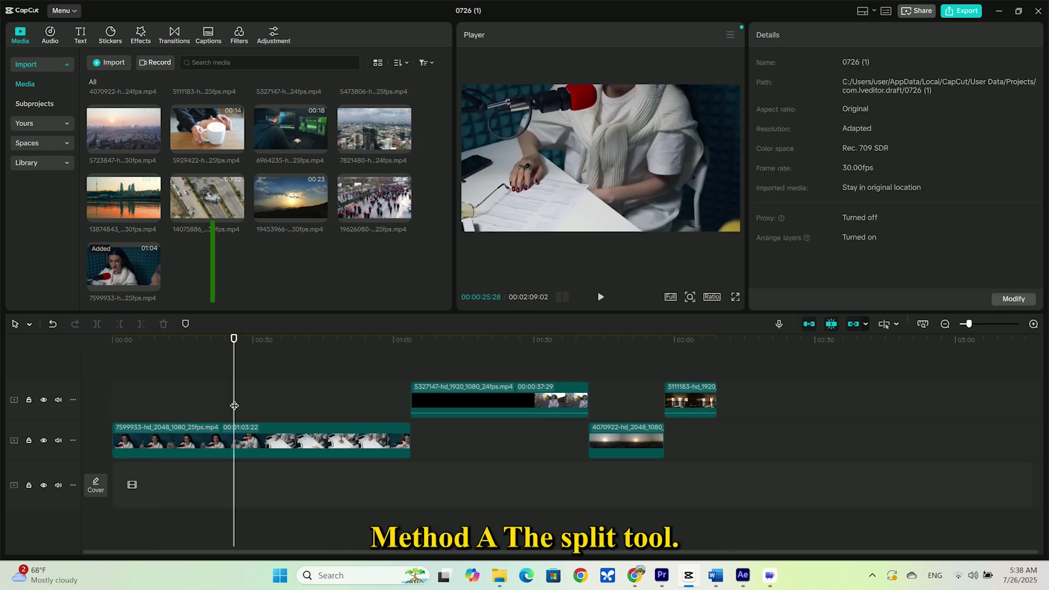
key(Home)
click(194, 407)
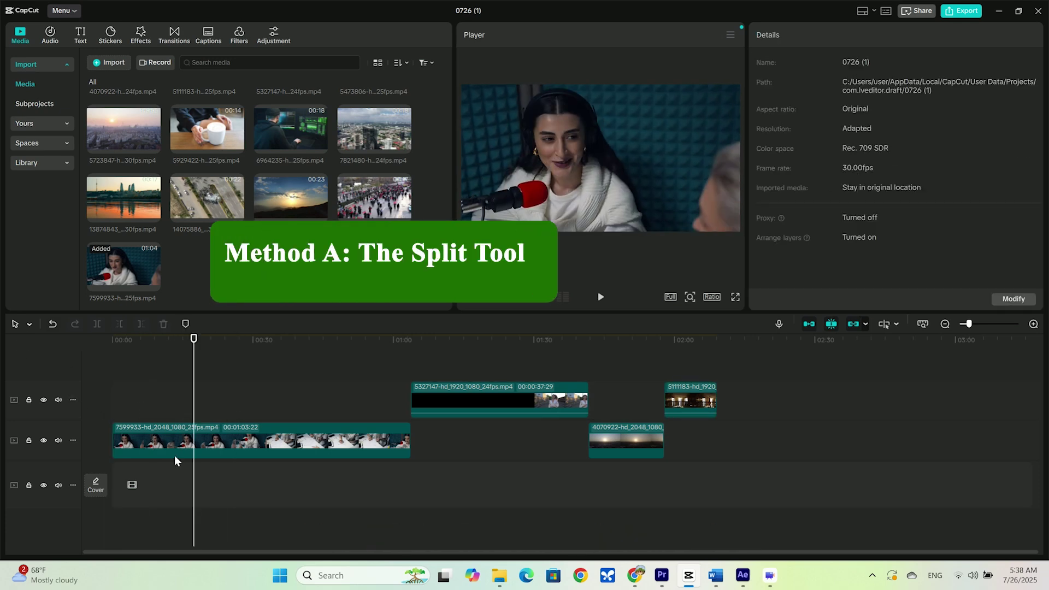
click(156, 445)
drag(194, 349, 97, 357)
key(space)
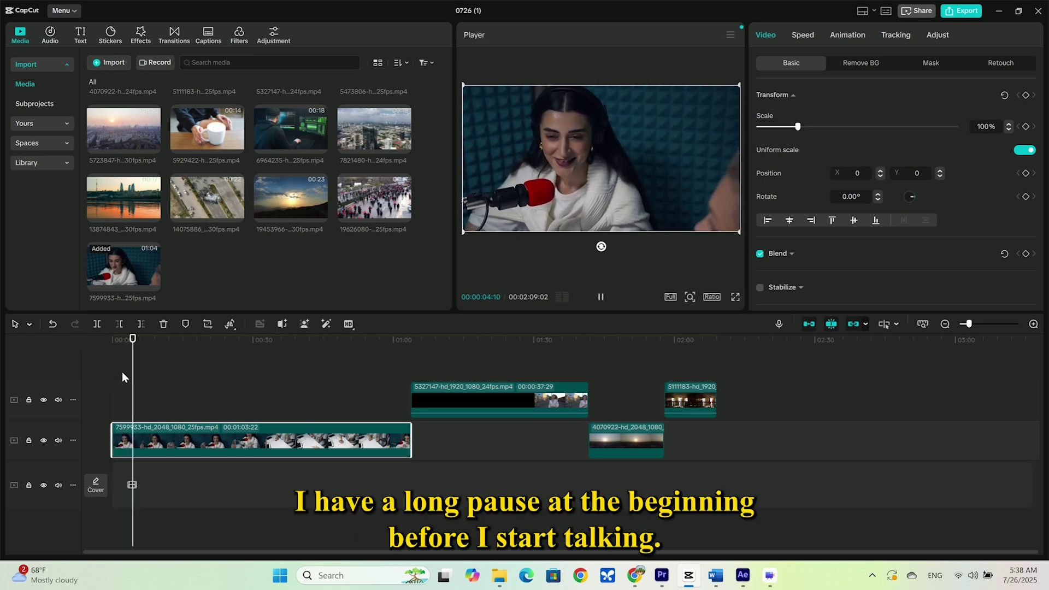
click(138, 378)
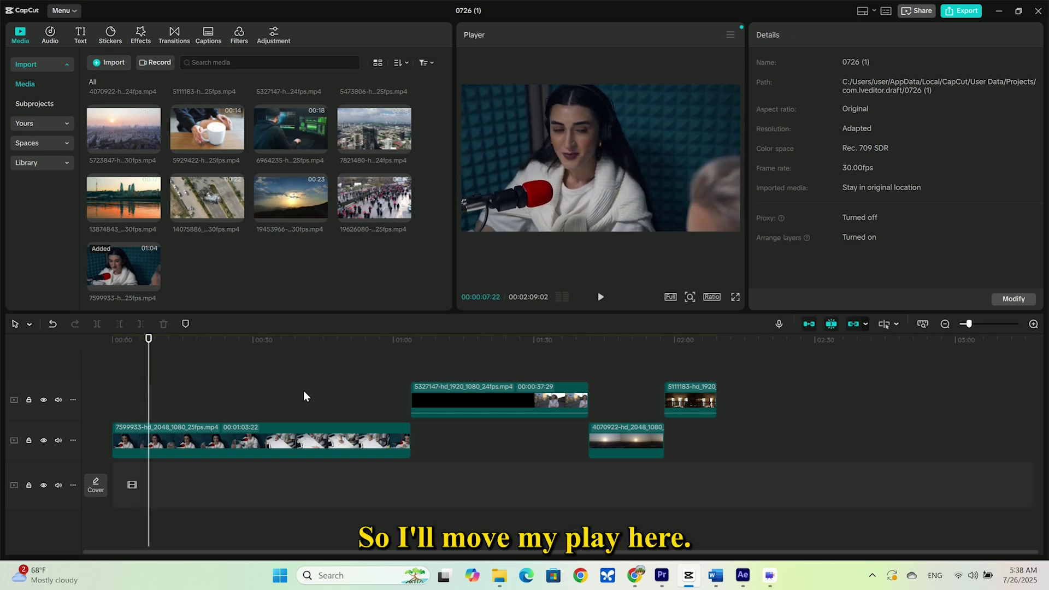
click(151, 441)
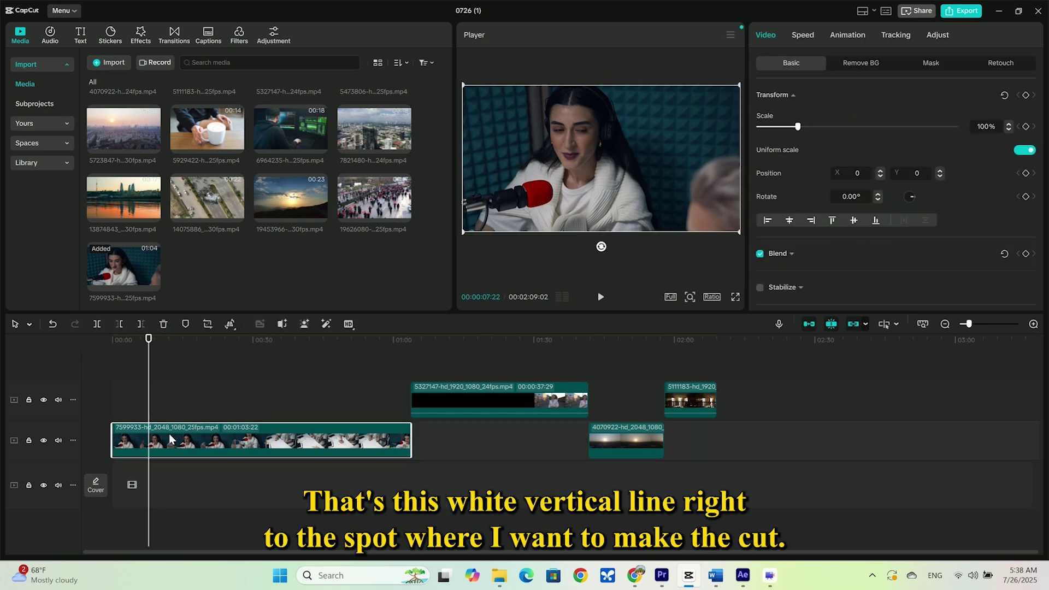
click(30, 327)
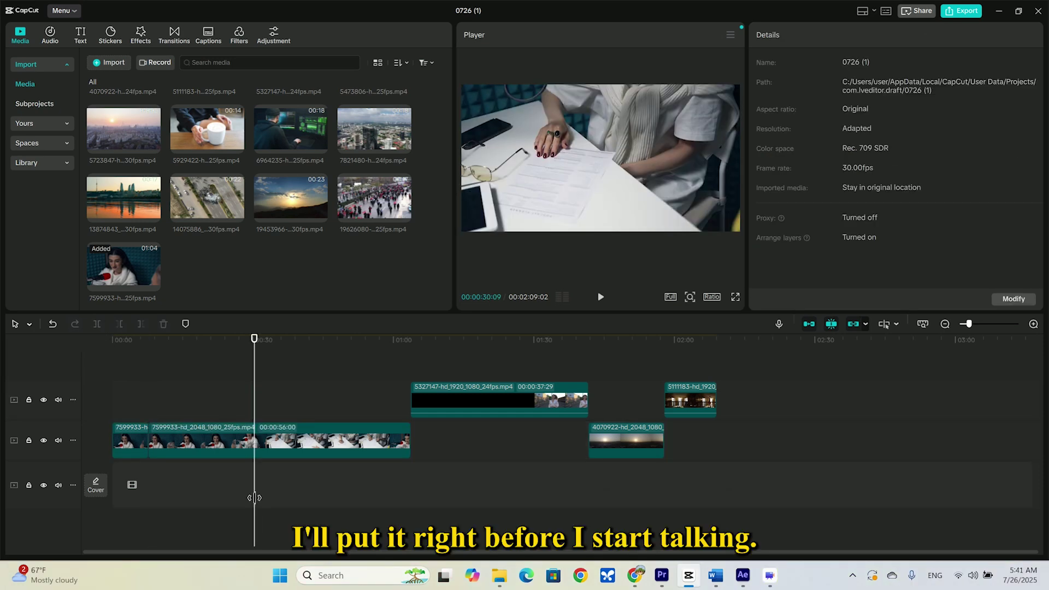
key(ctrl+z)
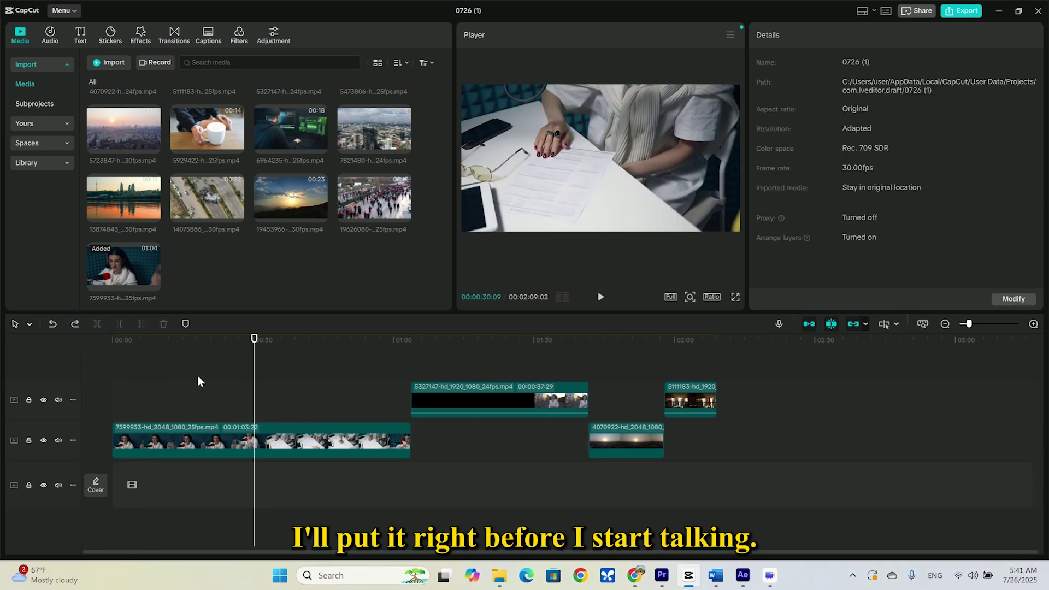
- Split the 7599933 interview clip at 00:00:07:22, just before the speaker starts talking
drag(253, 355, 146, 354)
click(148, 440)
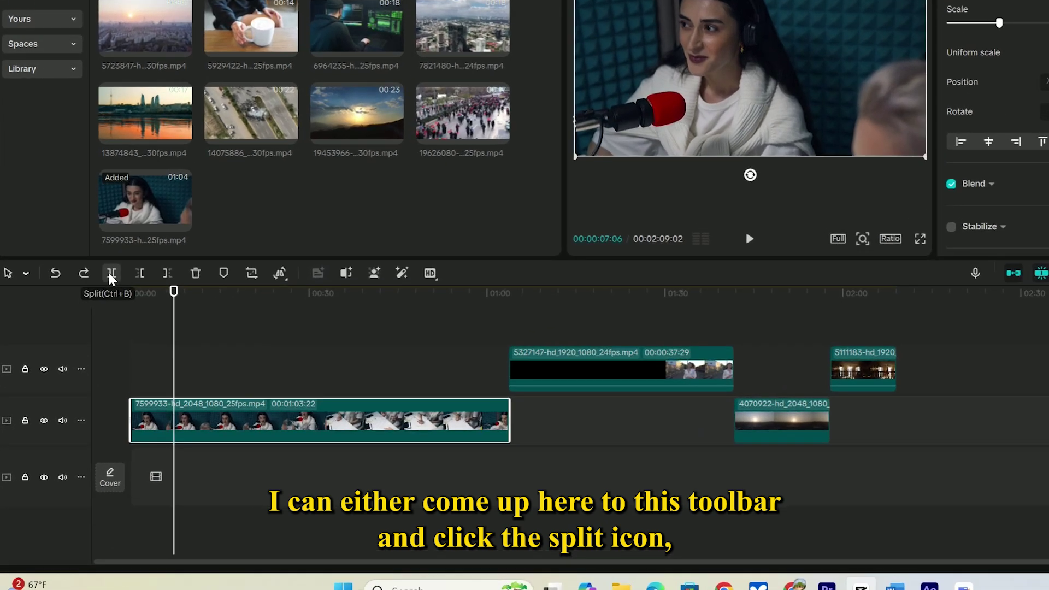
click(111, 275)
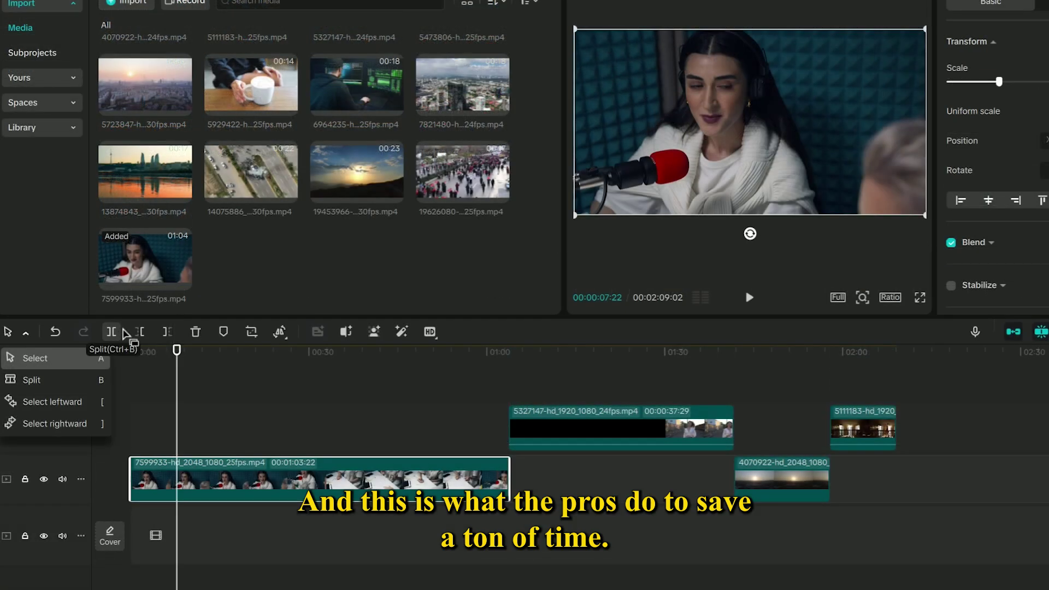
click(78, 385)
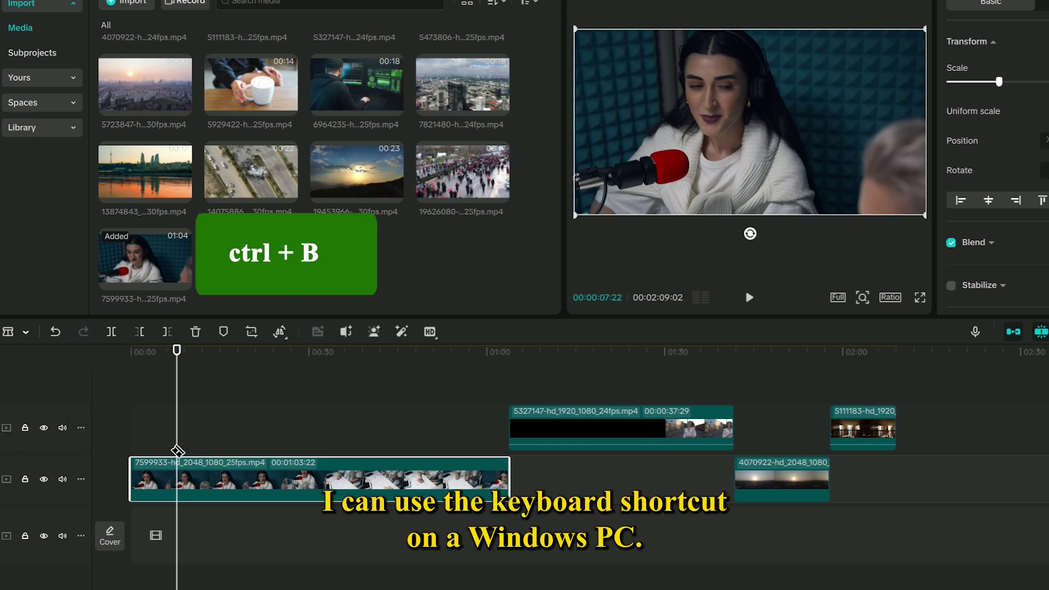
click(176, 477)
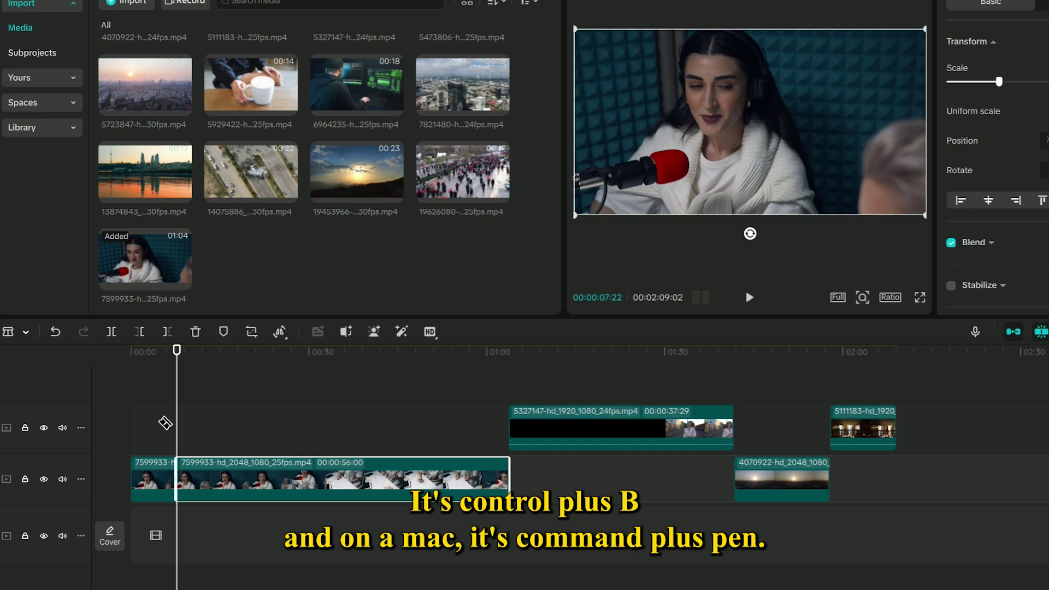
- Delete the short silent opening segment of the interview clip and move the remaining part to the timeline's start
click(26, 333)
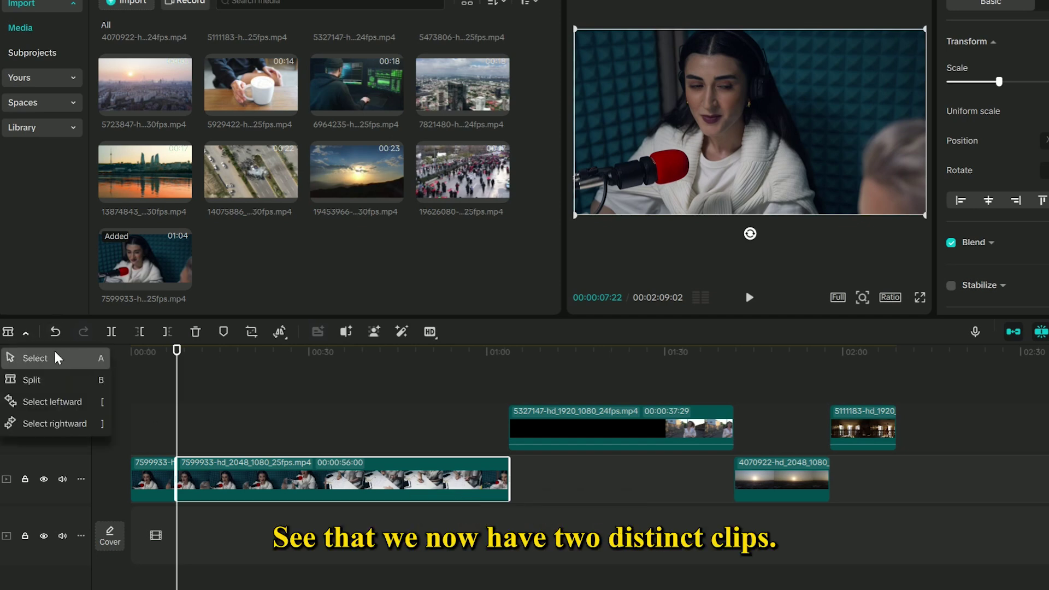
click(86, 365)
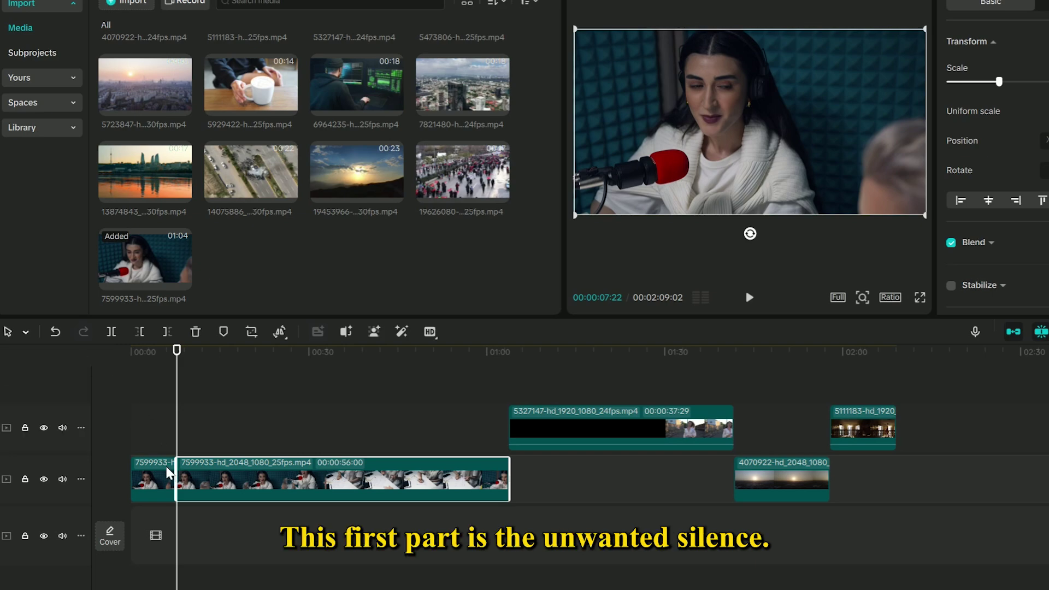
click(158, 481)
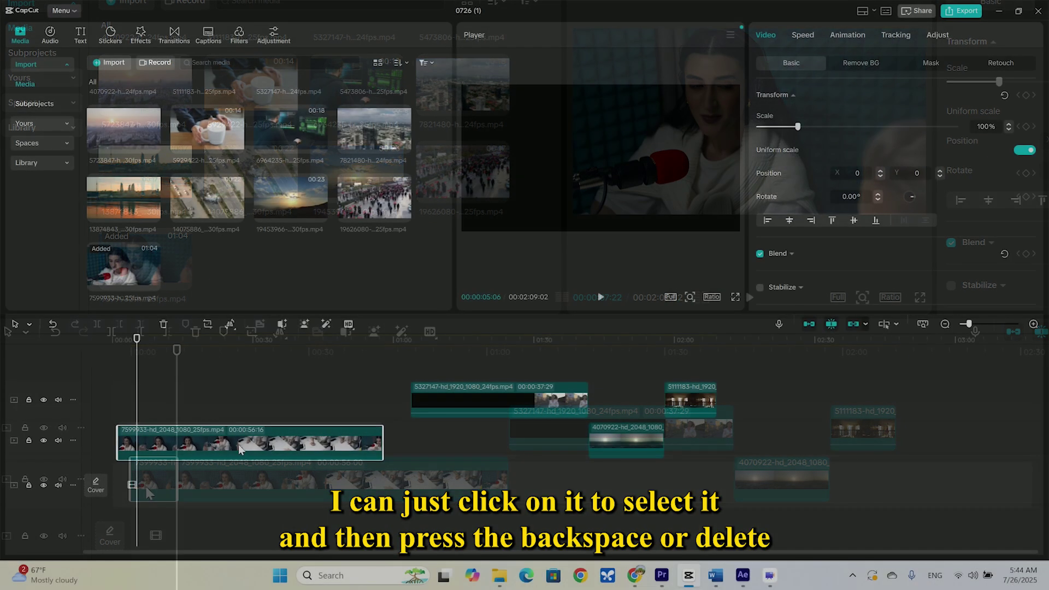
key(BackSpace)
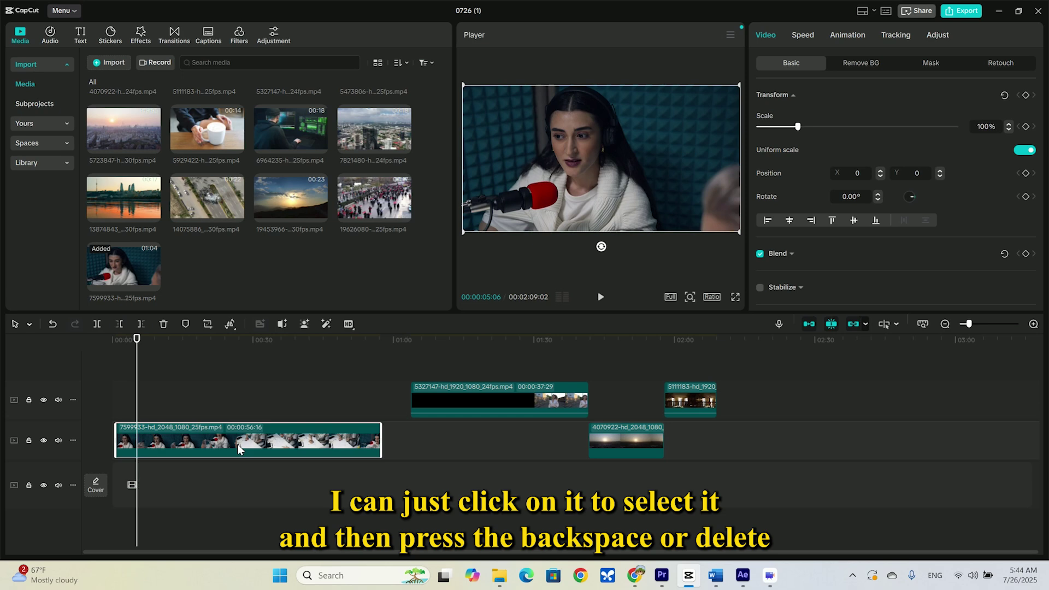
drag(295, 489, 364, 489)
drag(296, 448, 208, 452)
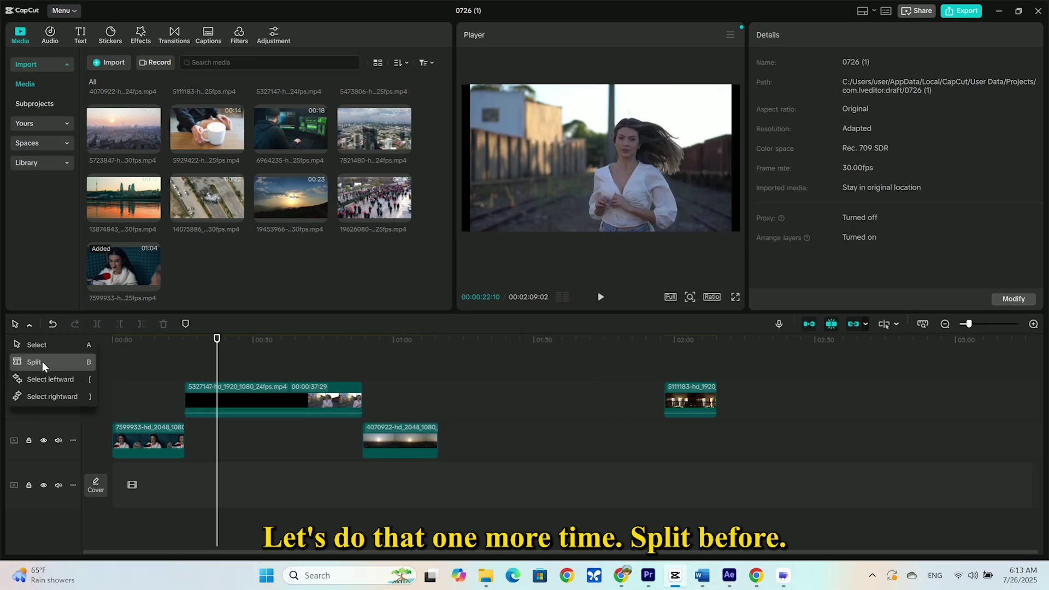
- Split the 5327147 clip at 00:00:22:10 and at 00:00:33:11
click(42, 362)
drag(213, 342, 269, 342)
click(270, 406)
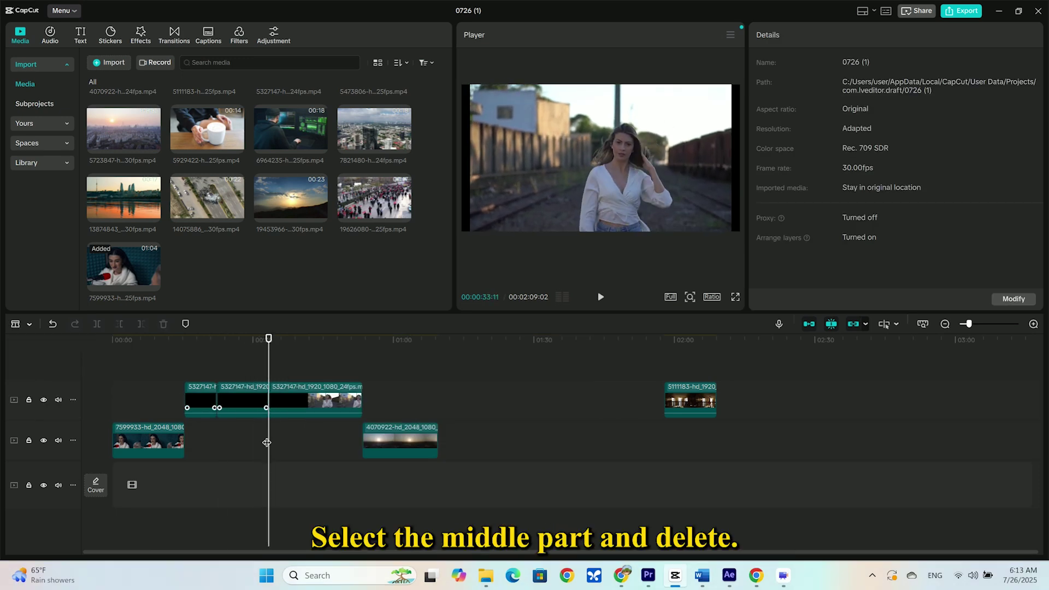
- Delete the middle segment of the 5327147 clip and close the gap by moving the last segment against the first
click(29, 324)
click(31, 342)
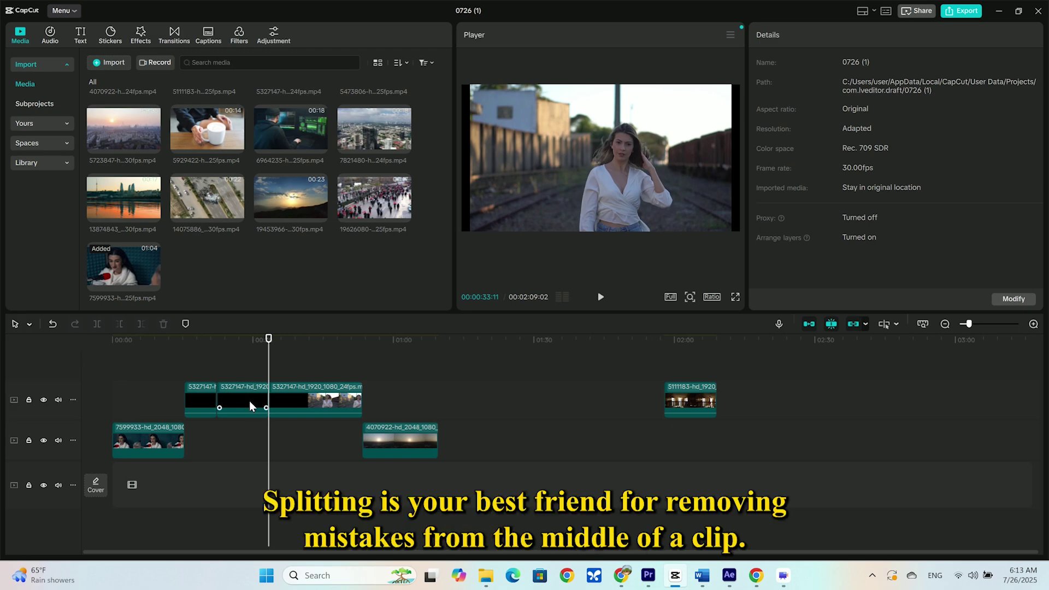
click(249, 405)
key(Delete)
click(249, 401)
drag(309, 399, 255, 400)
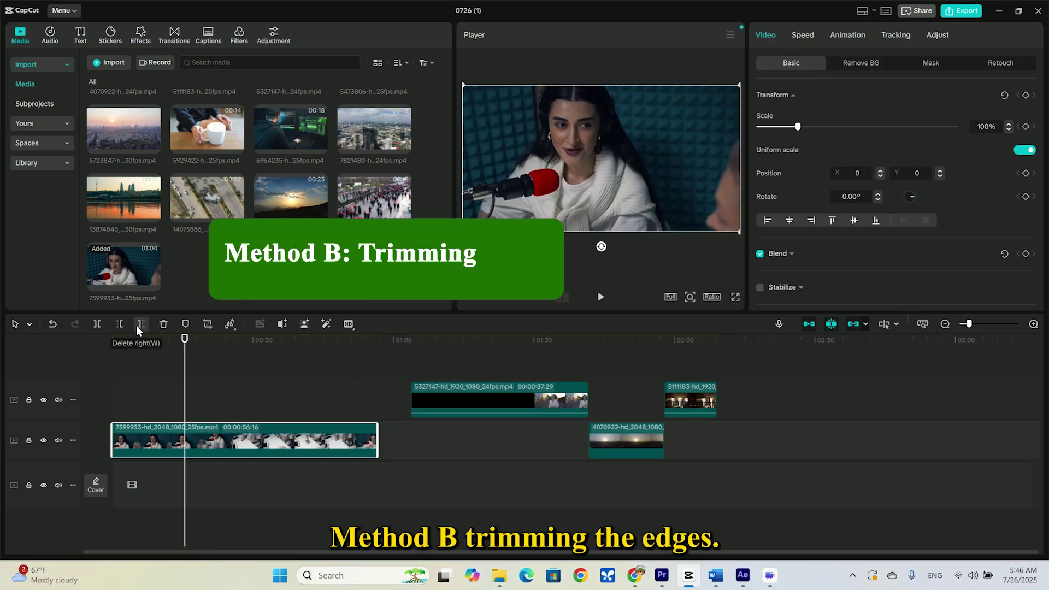
- Trim off everything in the 7599933 interview clip after the playhead at about 15 seconds
click(136, 326)
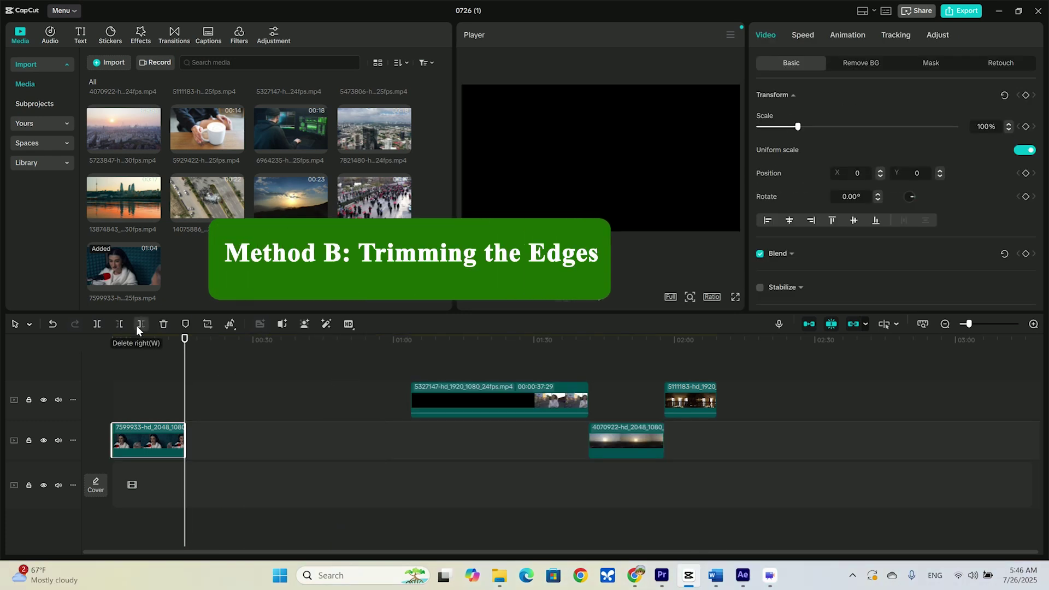
drag(185, 390, 147, 410)
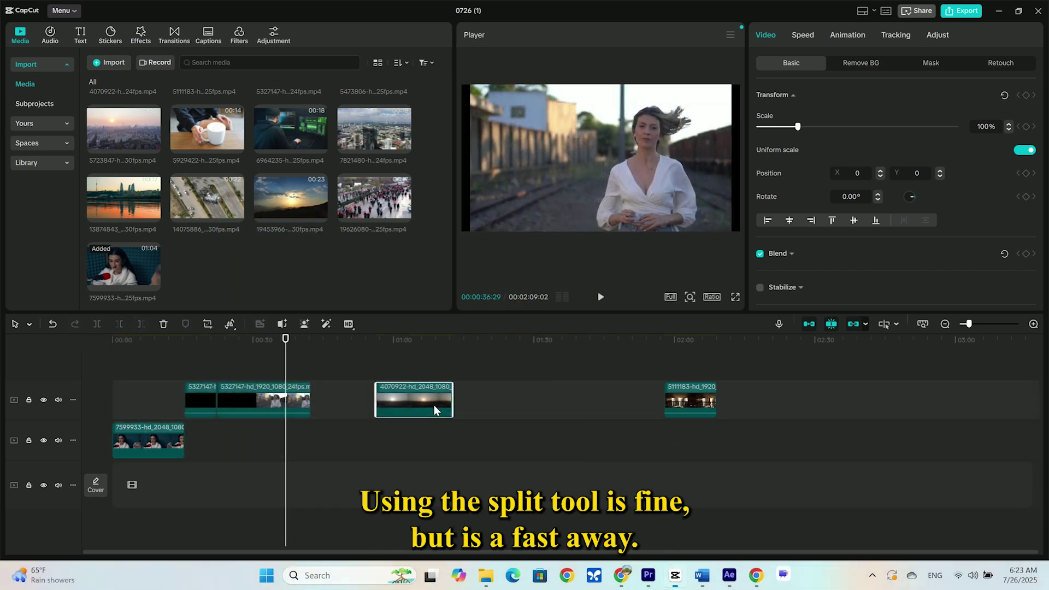
- Move the 4070922 clip against the end of the 5327147 clip and the 5111183 clip against the end of the 4070922 clip
drag(434, 405, 369, 408)
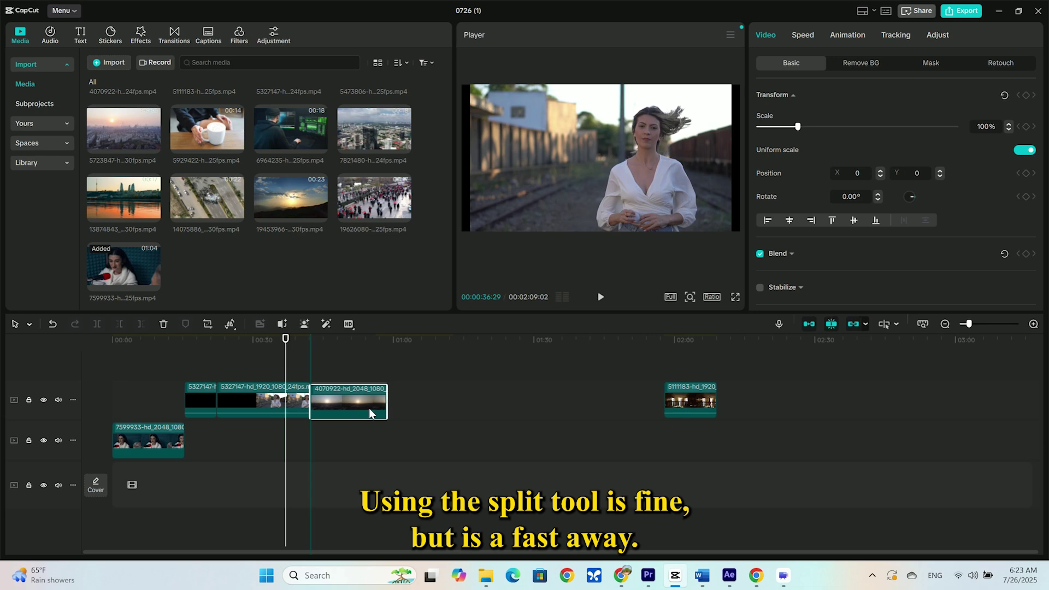
drag(685, 402, 412, 404)
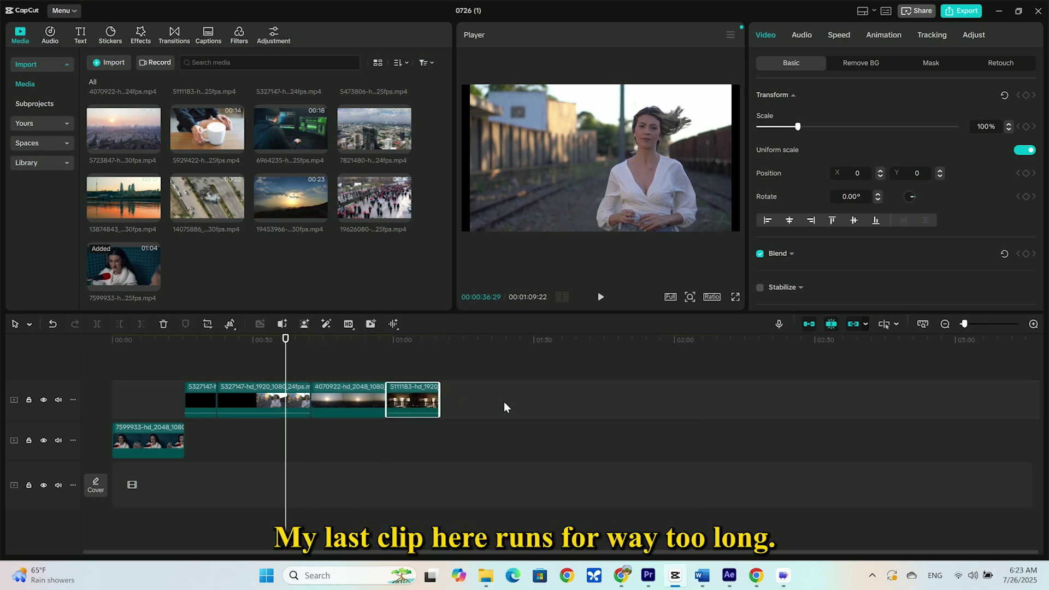
click(486, 407)
- Trim the end of the second 5327147 segment back to 00:00:37:12
drag(426, 344, 288, 364)
click(295, 401)
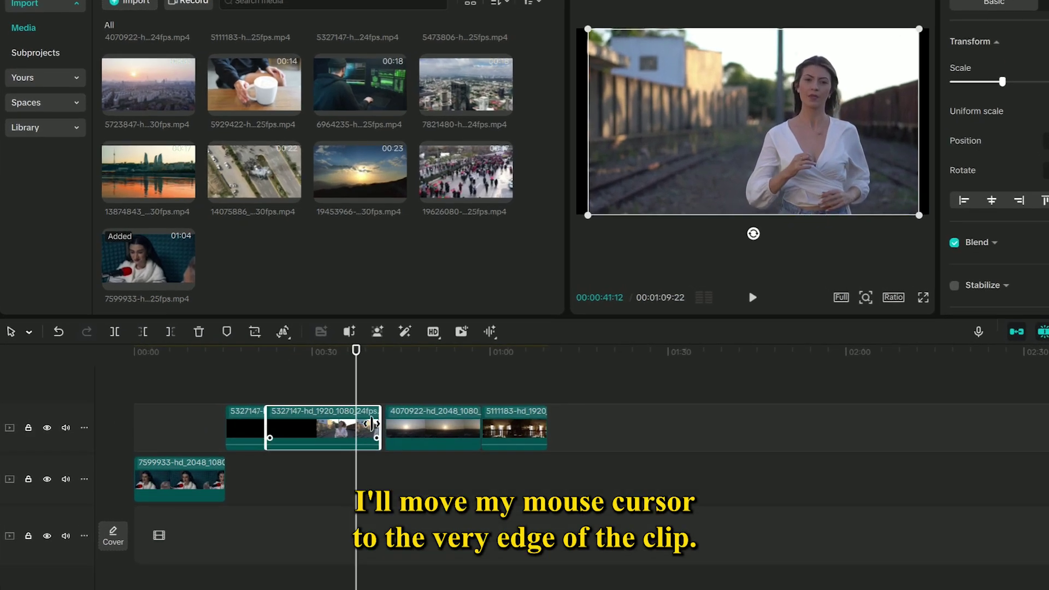
drag(371, 424, 357, 424)
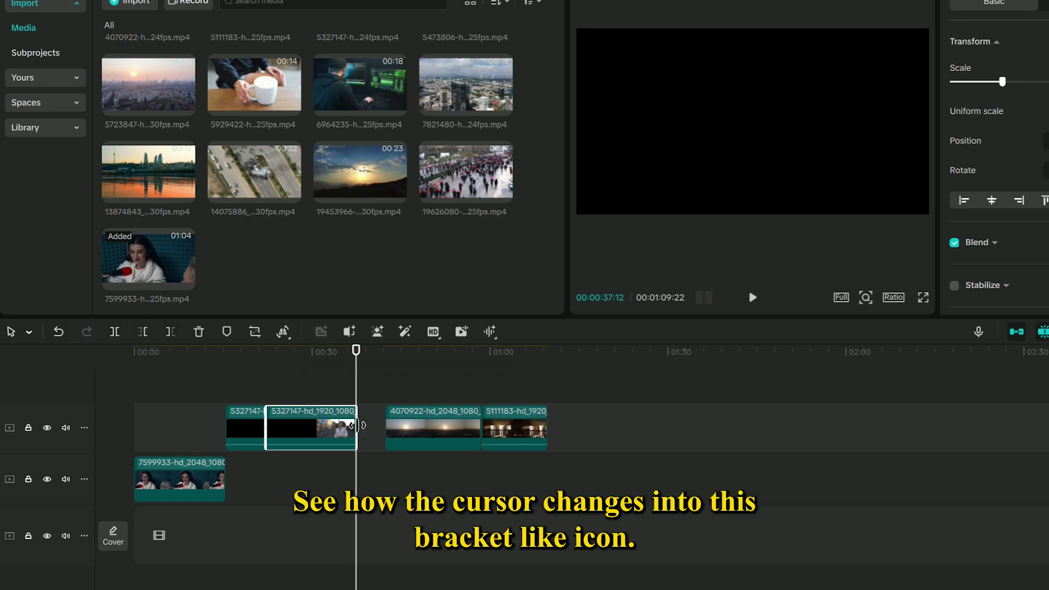
- Shorten the first 5327147 segment from its end, and butt the second segment against it with its end trimmed further
click(261, 434)
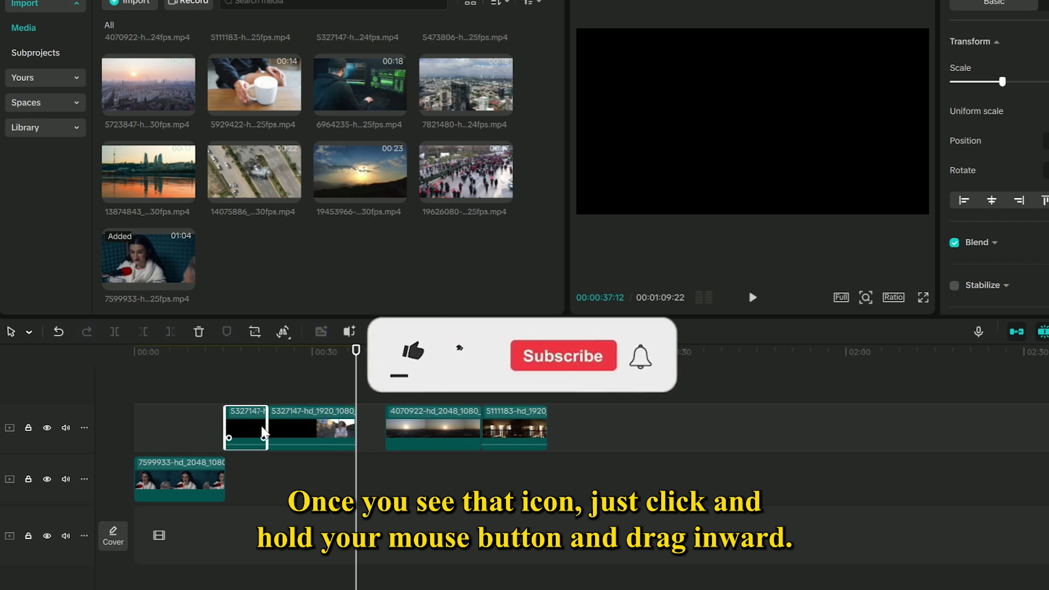
drag(267, 425, 321, 427)
click(335, 427)
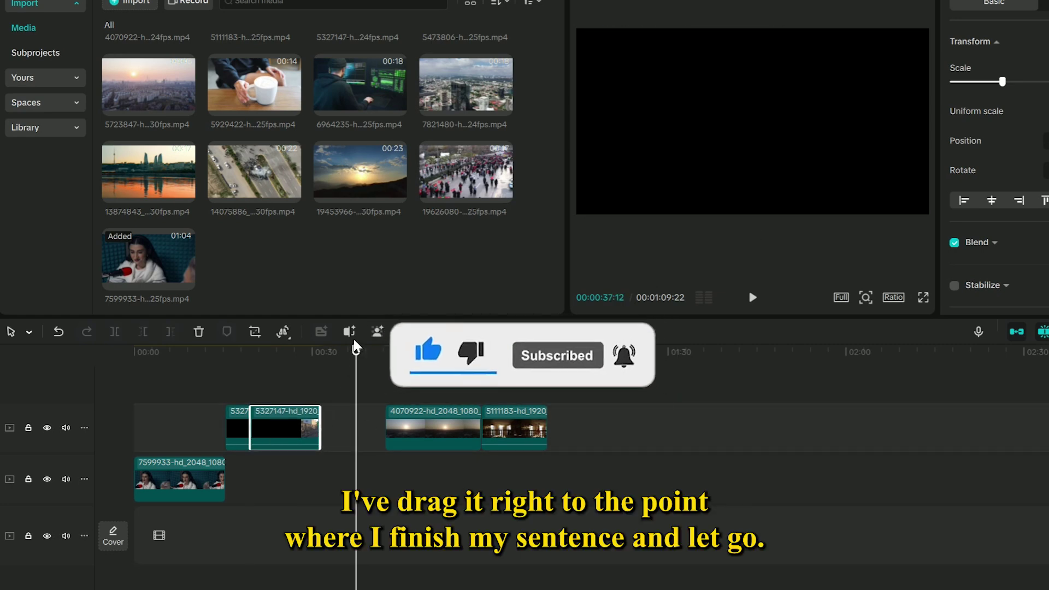
drag(356, 353, 300, 352)
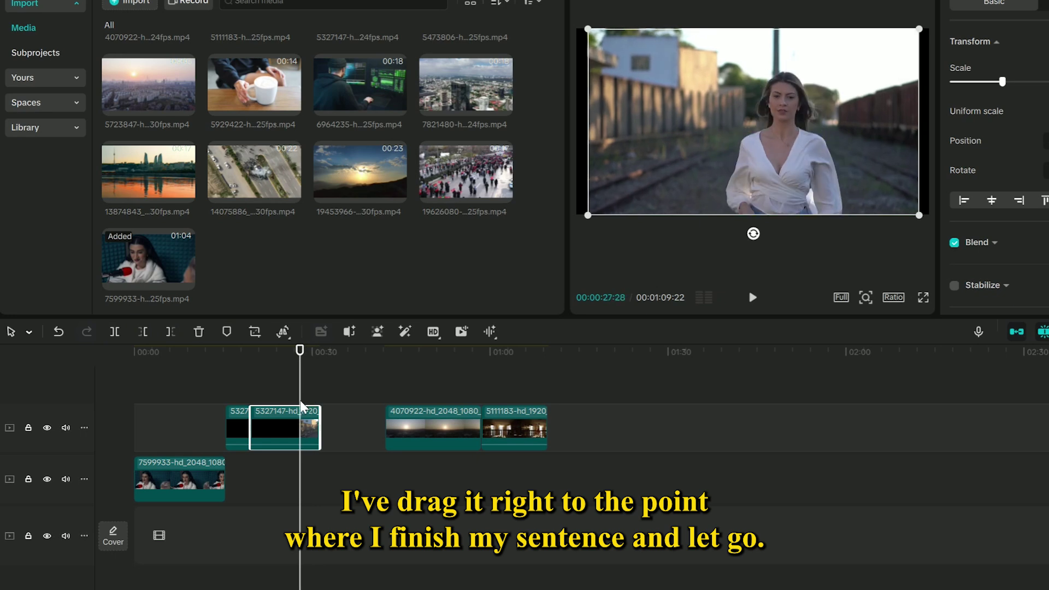
- Shorten the 4070922 clip and move it against the end of the second 5327147 segment
click(382, 435)
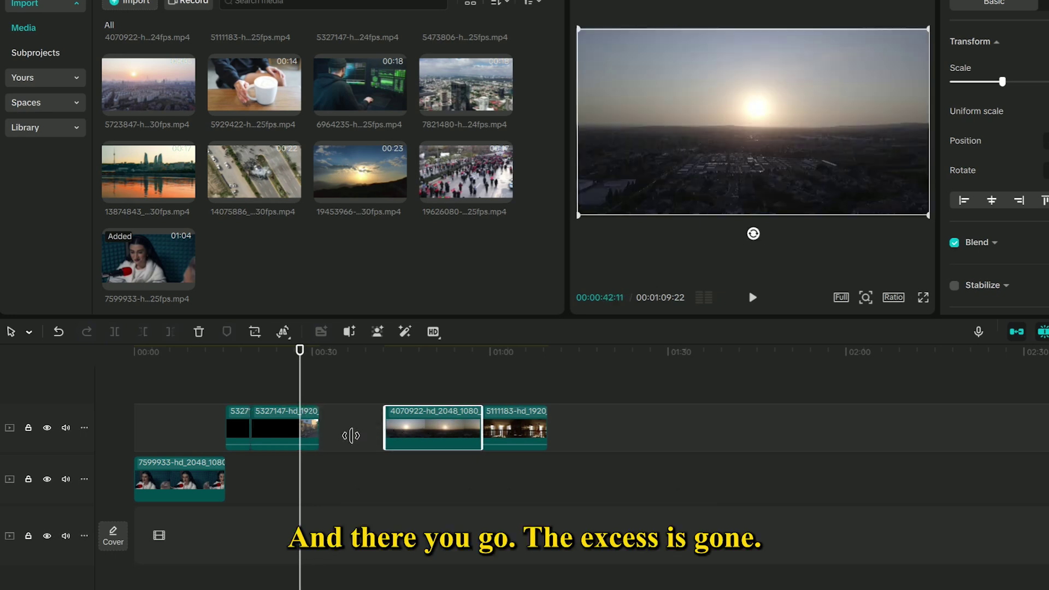
drag(440, 432, 375, 420)
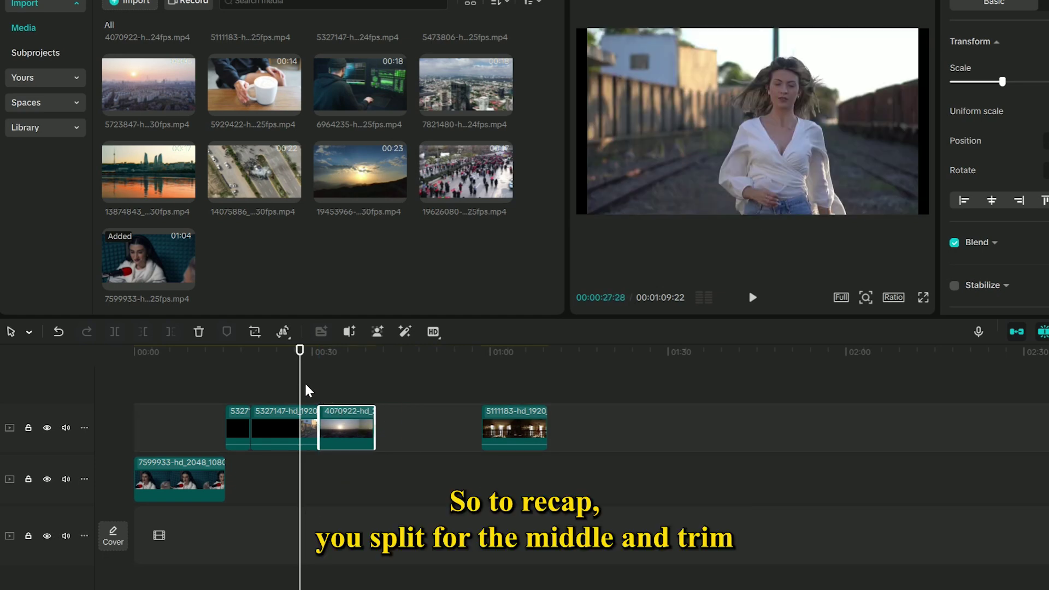
click(352, 429)
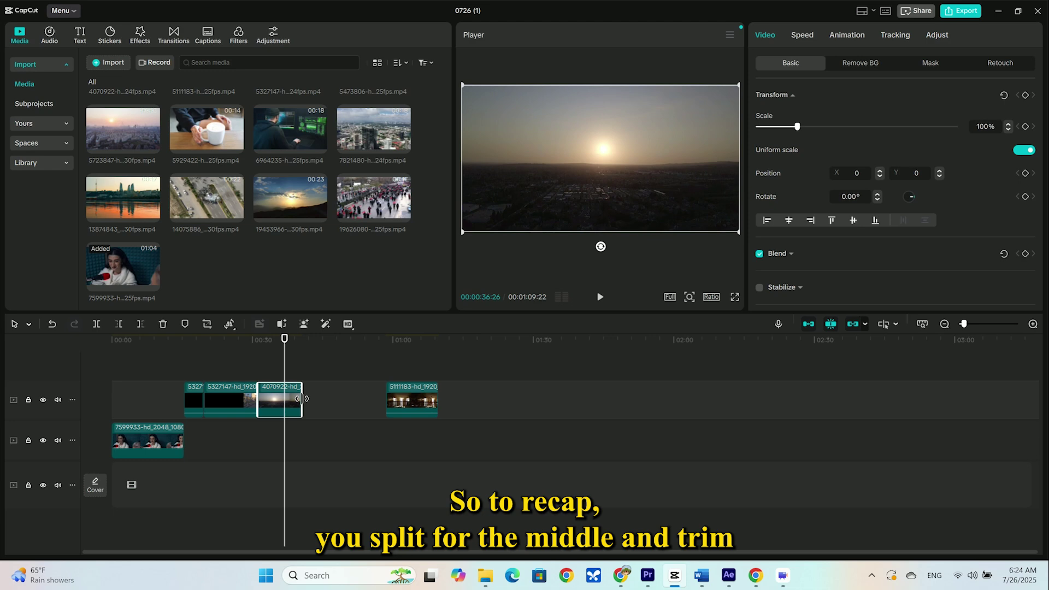
drag(301, 399, 300, 399)
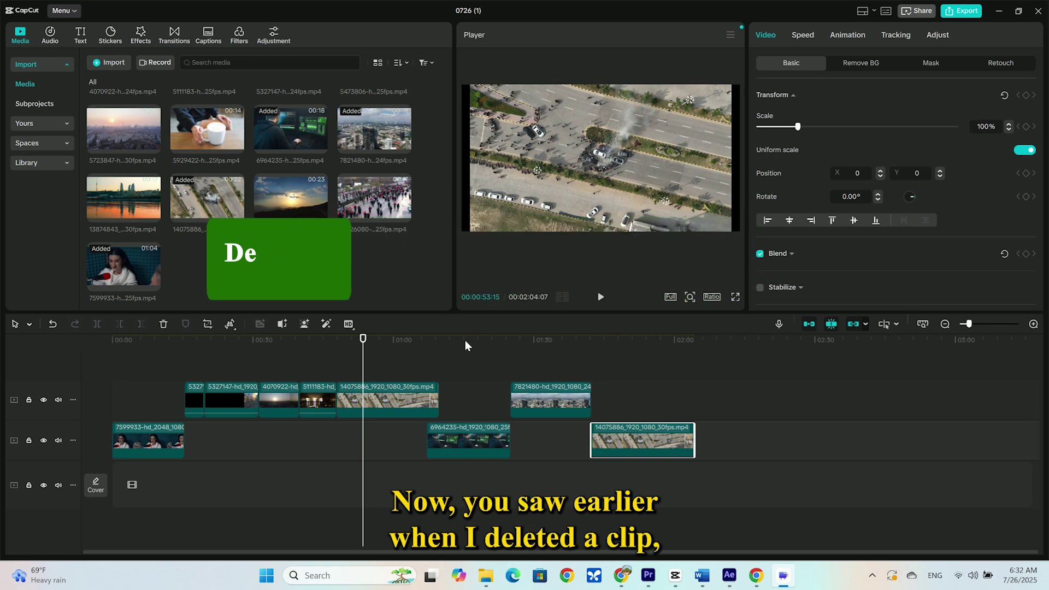
- Split the first 14075886 clip at 00:00:53:15 and again a few seconds further along
click(399, 402)
key(ctrl+b)
click(29, 324)
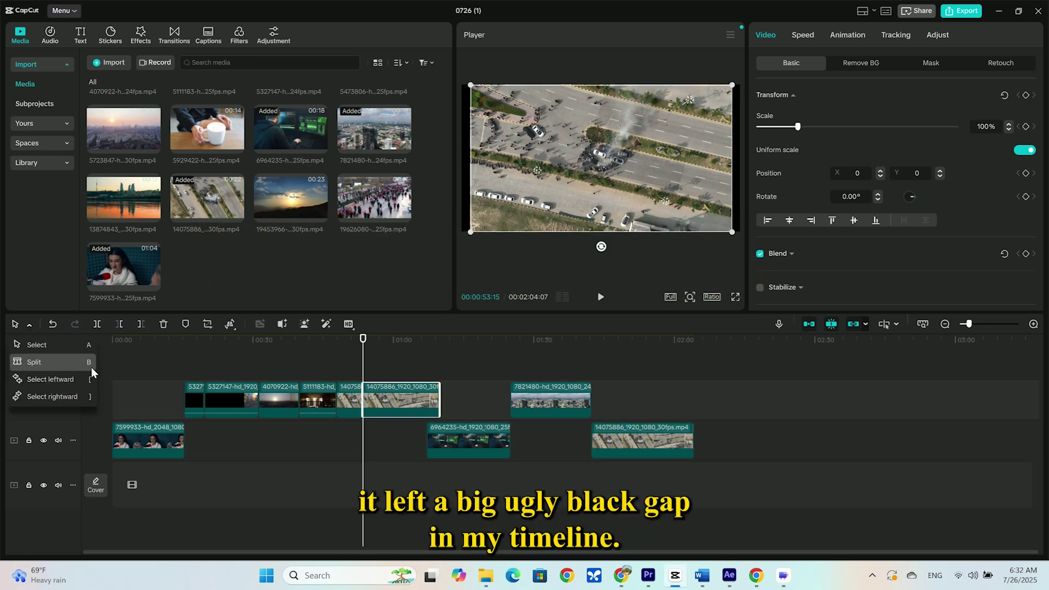
click(85, 367)
click(384, 400)
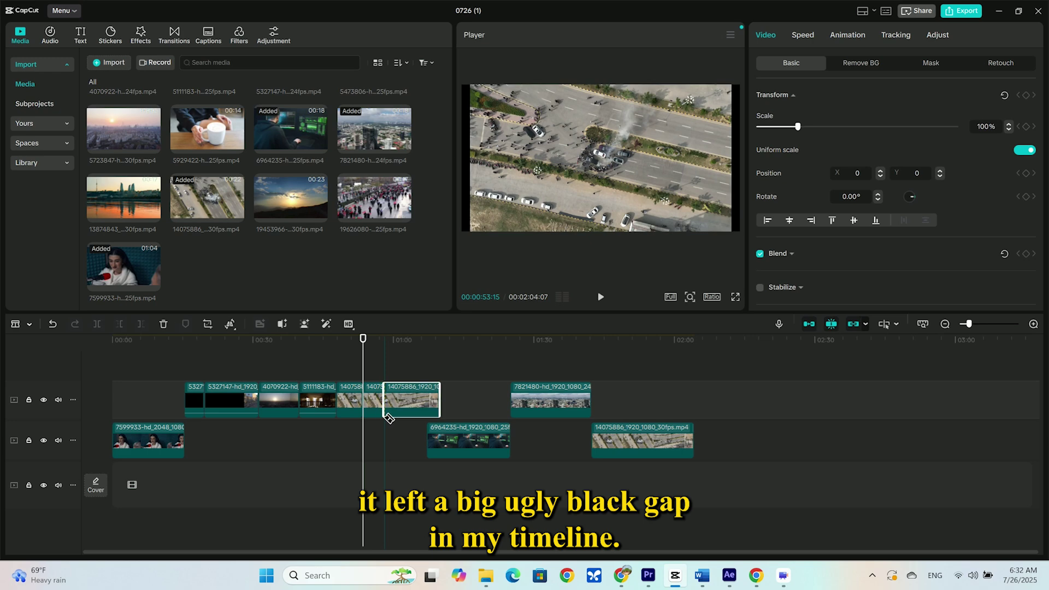
- Delete the short middle segment of the split 14075886 clip and close the gap by moving the last segment against the first
key(a)
click(378, 411)
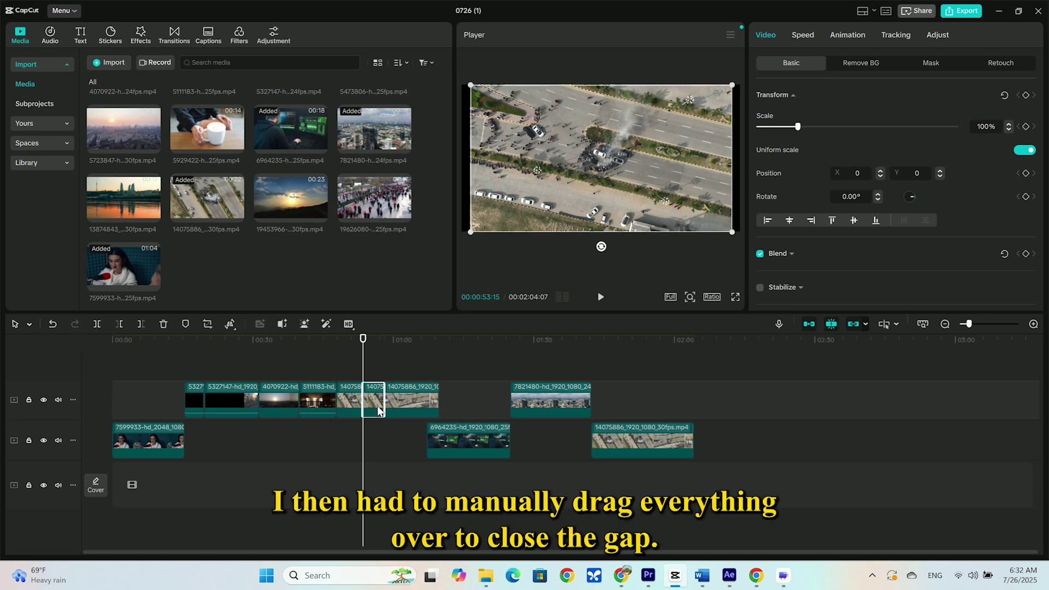
key(Delete)
click(378, 411)
click(366, 409)
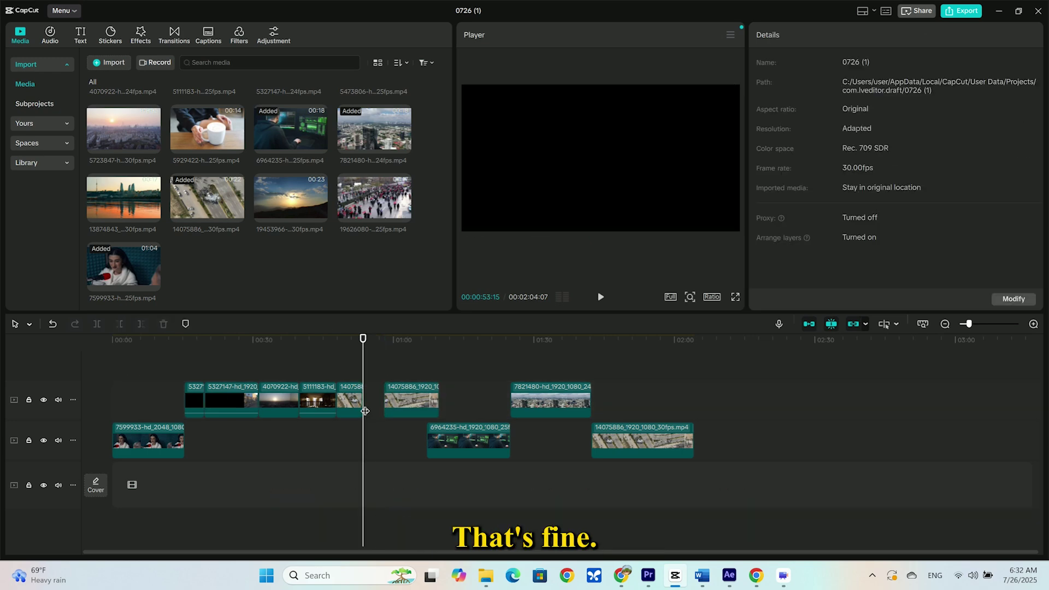
drag(364, 361, 356, 365)
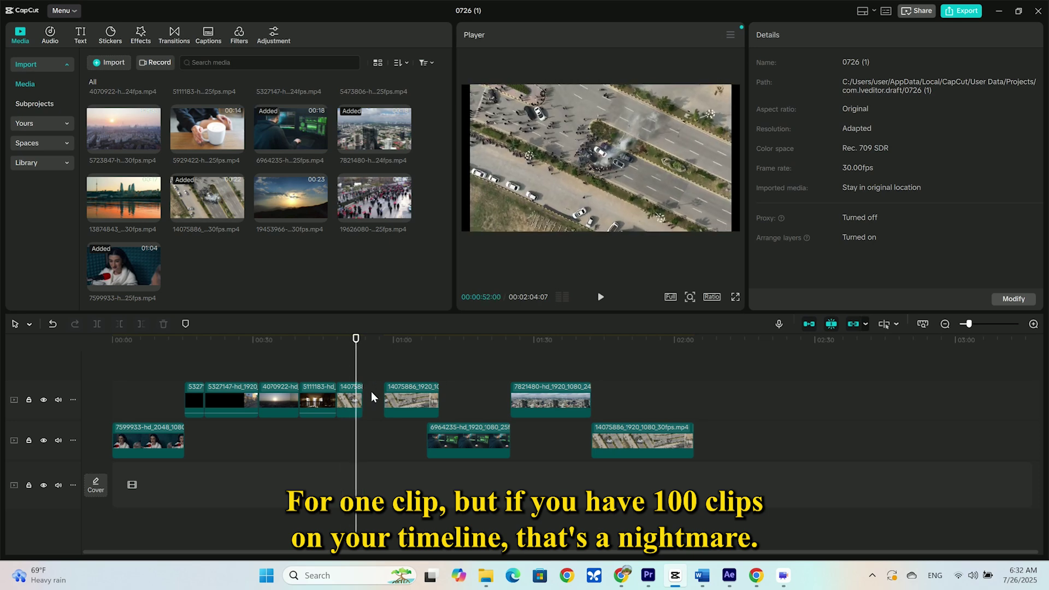
click(376, 402)
drag(424, 402, 402, 403)
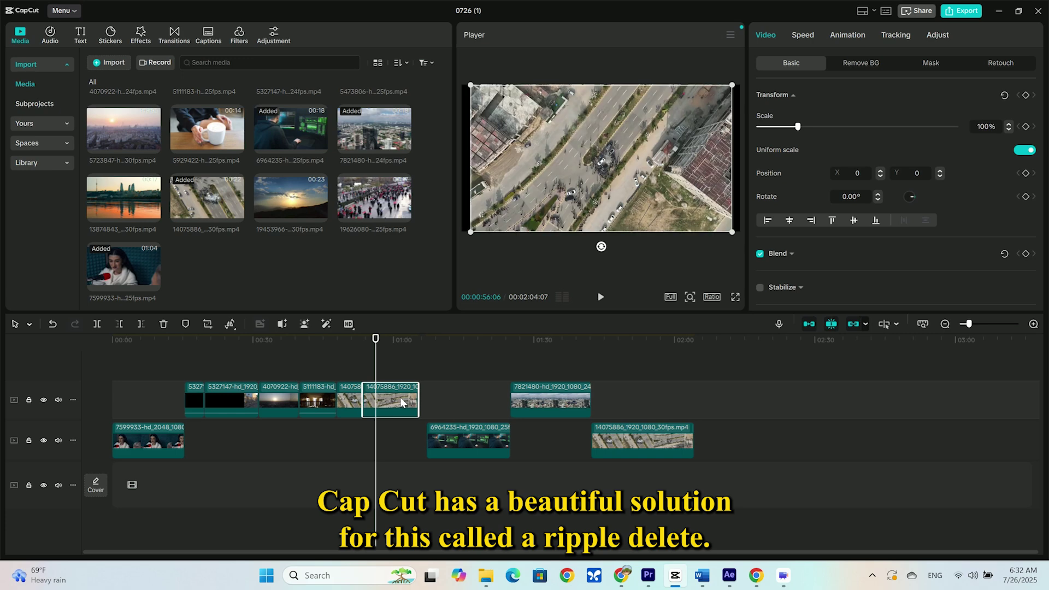
- Undo the gap closing and the deletion of the middle 14075886 segment
key(ctrl+z)
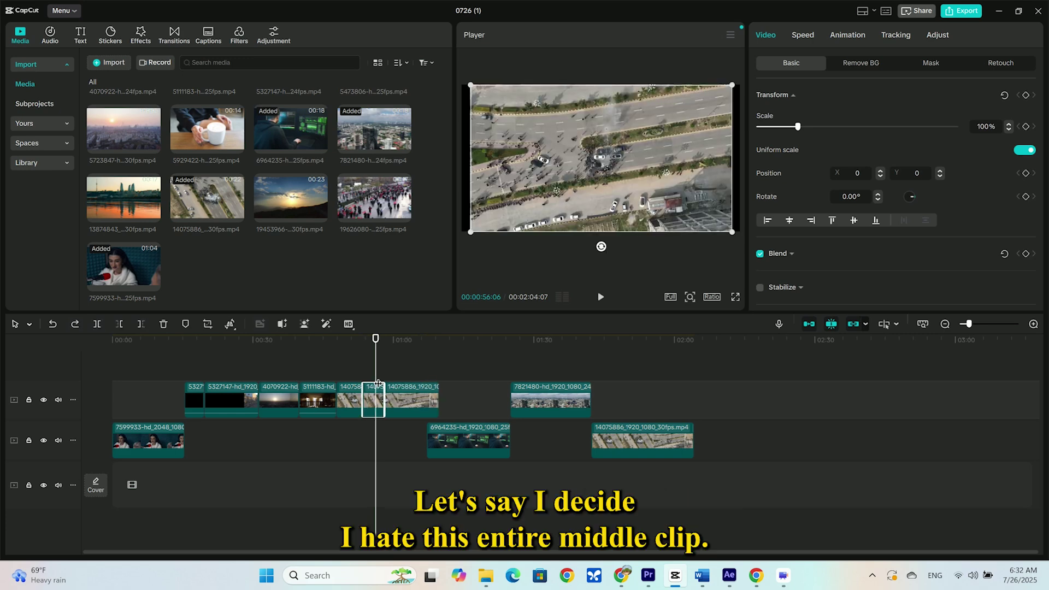
drag(377, 384, 341, 376)
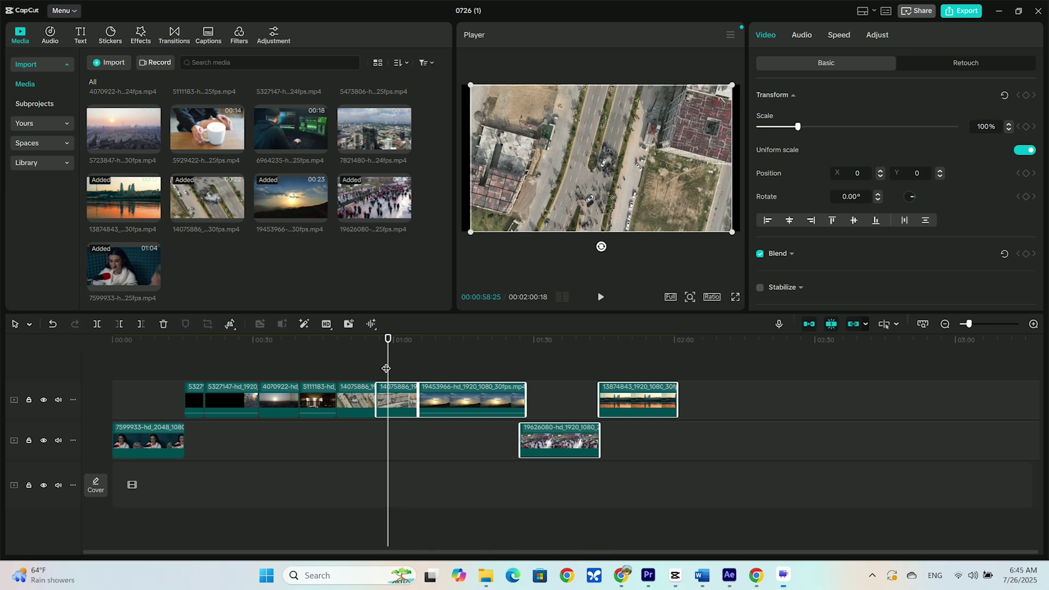
- Play the sequence around the 14075886 clips and scrub back to the 5327147 segments to review the clip order
drag(387, 363, 342, 363)
key(space)
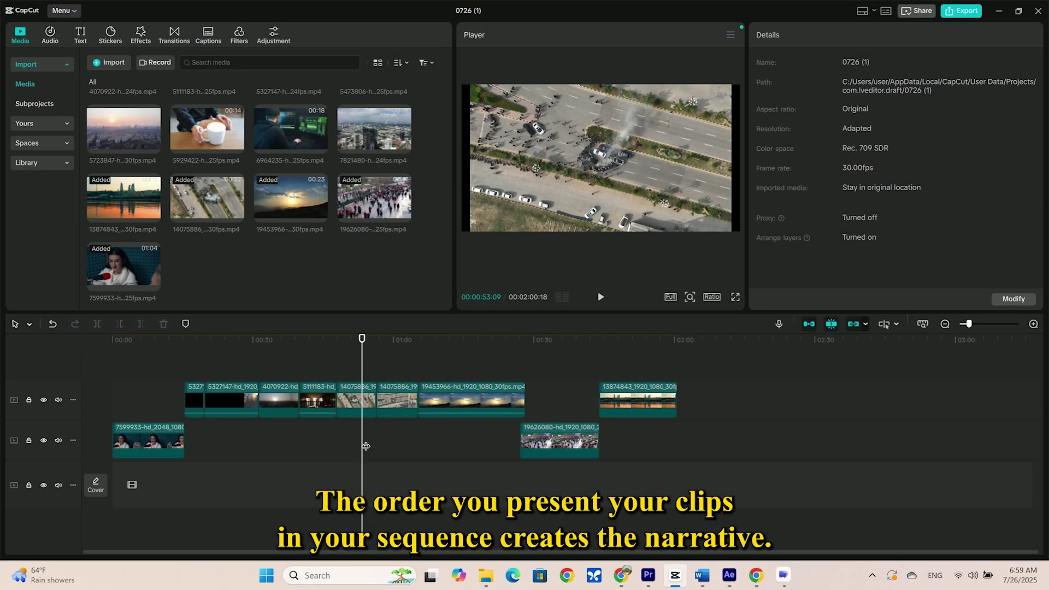
drag(362, 457, 204, 435)
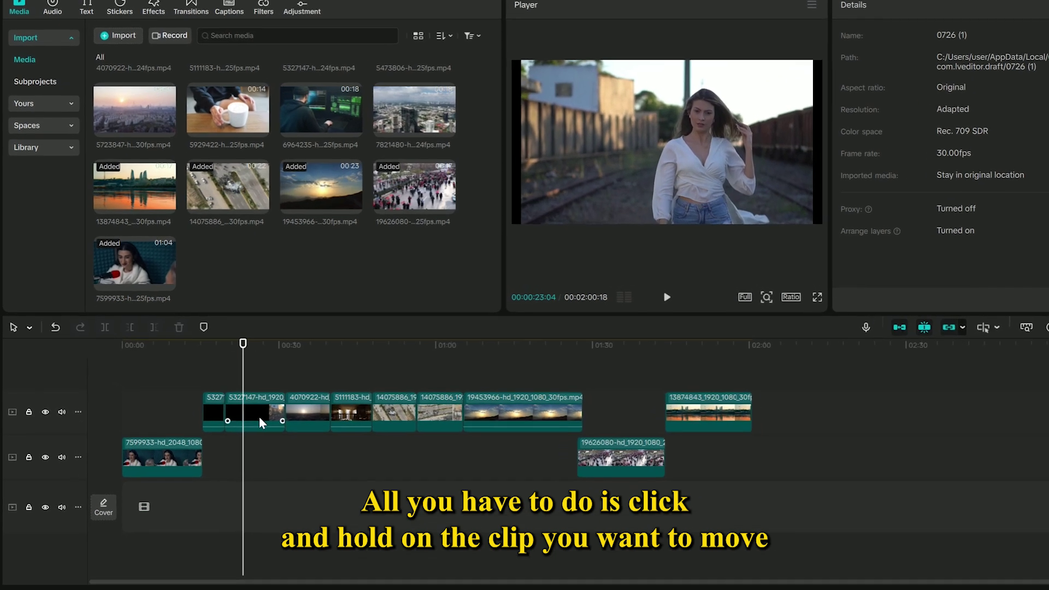
- Move the second 5327147 segment to the end of the timeline, after the 13874843 clip
drag(234, 407, 742, 406)
drag(934, 436, 936, 436)
click(352, 445)
- Move the 4070922 clip against the remaining first 5327147 segment and place the first 14075886 clip directly behind it
drag(270, 385, 337, 389)
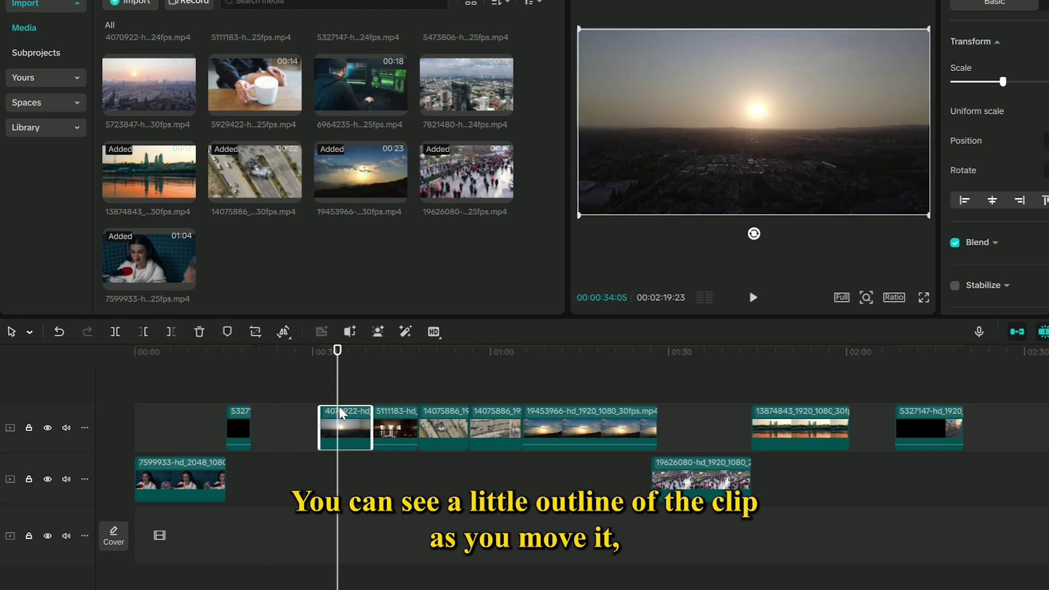
drag(353, 432, 276, 434)
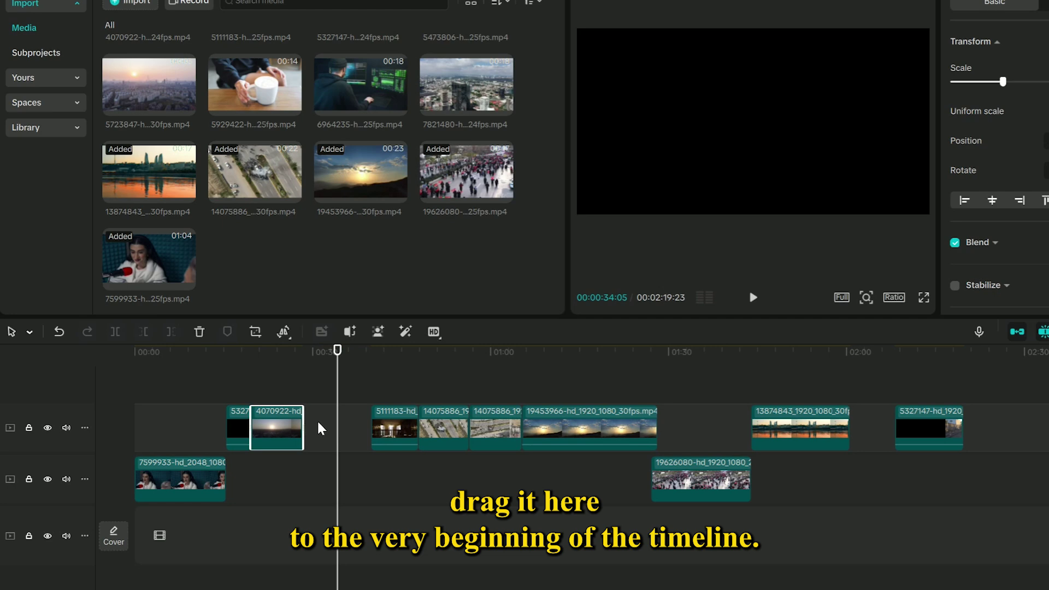
drag(341, 389, 328, 437)
drag(455, 394, 221, 389)
key(space)
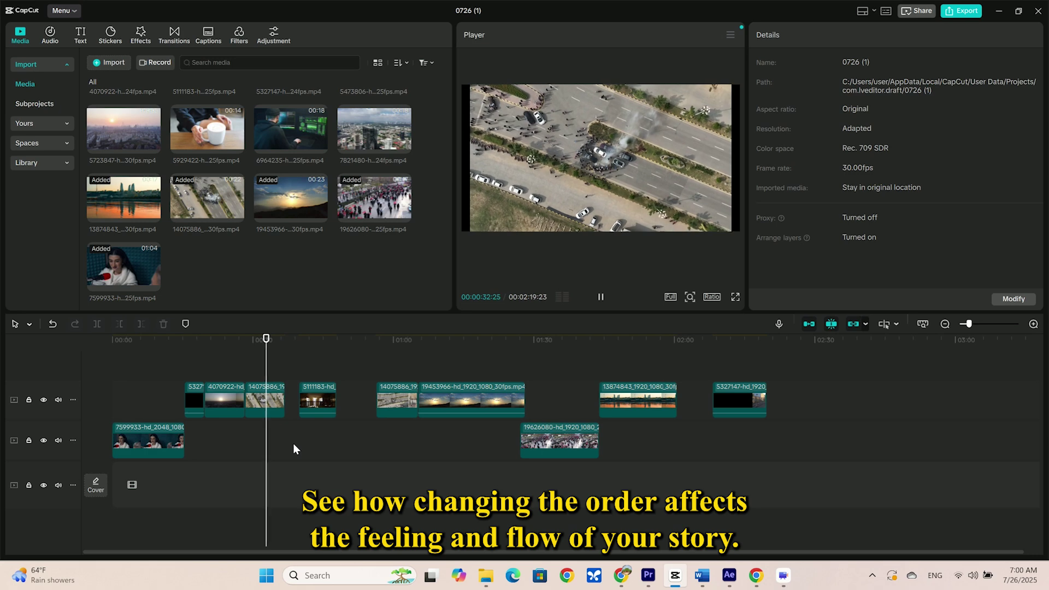
- Move the 5111183 clip against the end of the first 14075886 clip
click(312, 413)
click(313, 414)
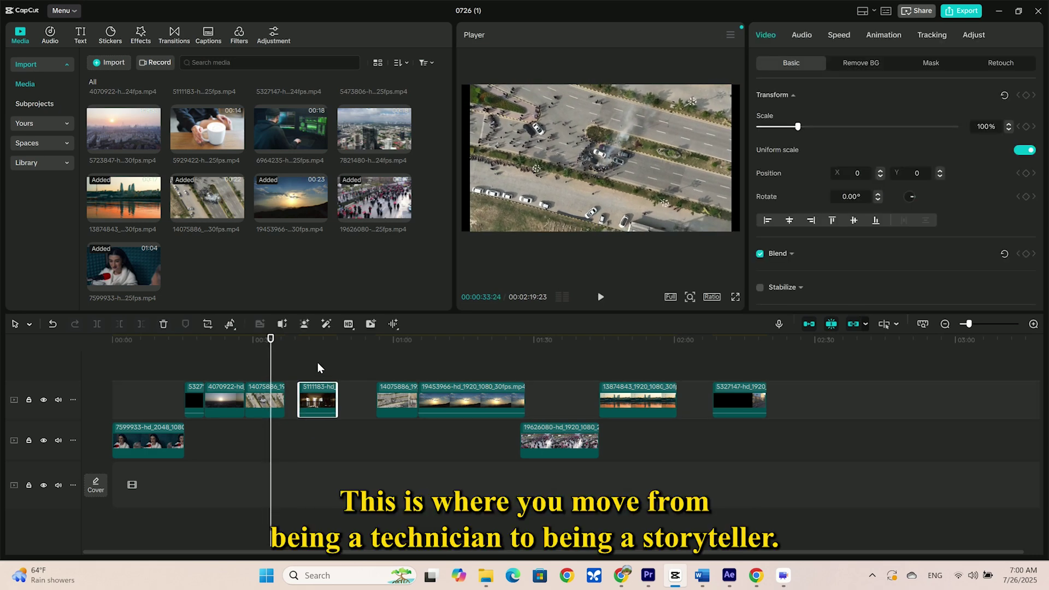
drag(321, 405, 306, 405)
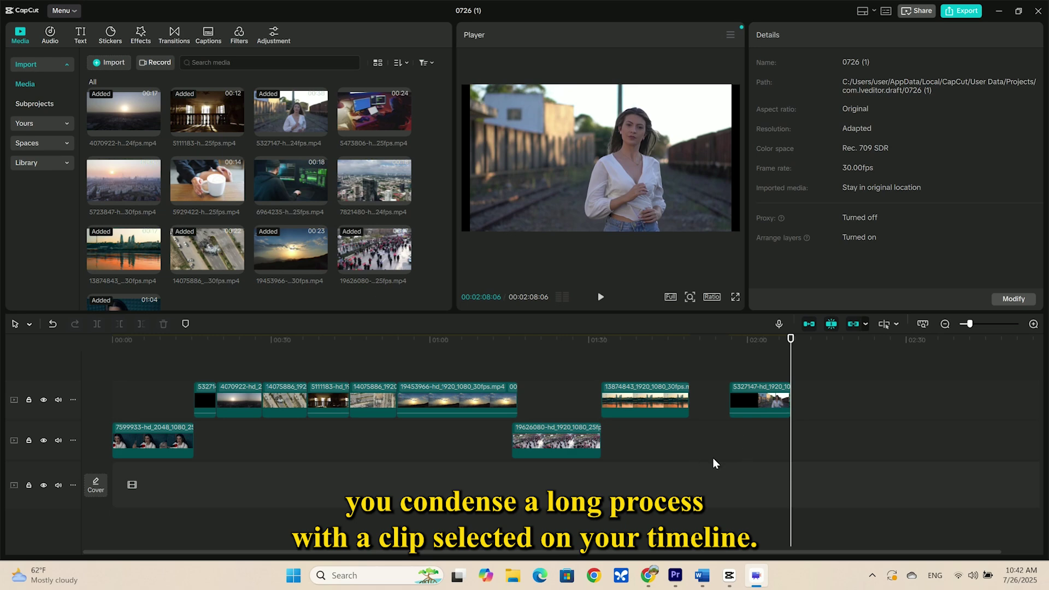
- Move the last 5327147 clip on the timeline closer to the end of the 13874843 clip
click(763, 402)
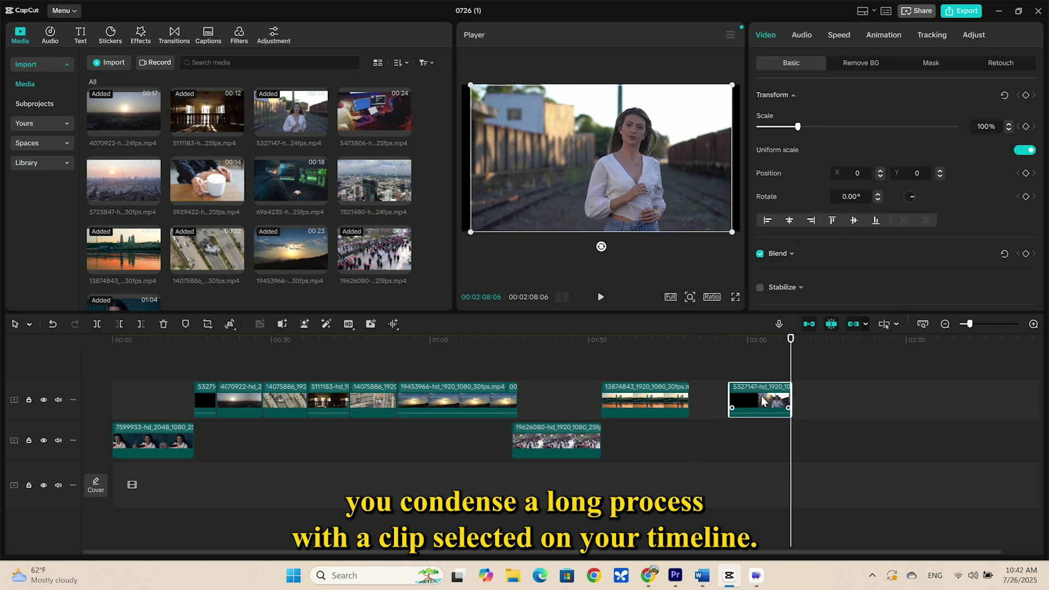
drag(763, 403, 727, 405)
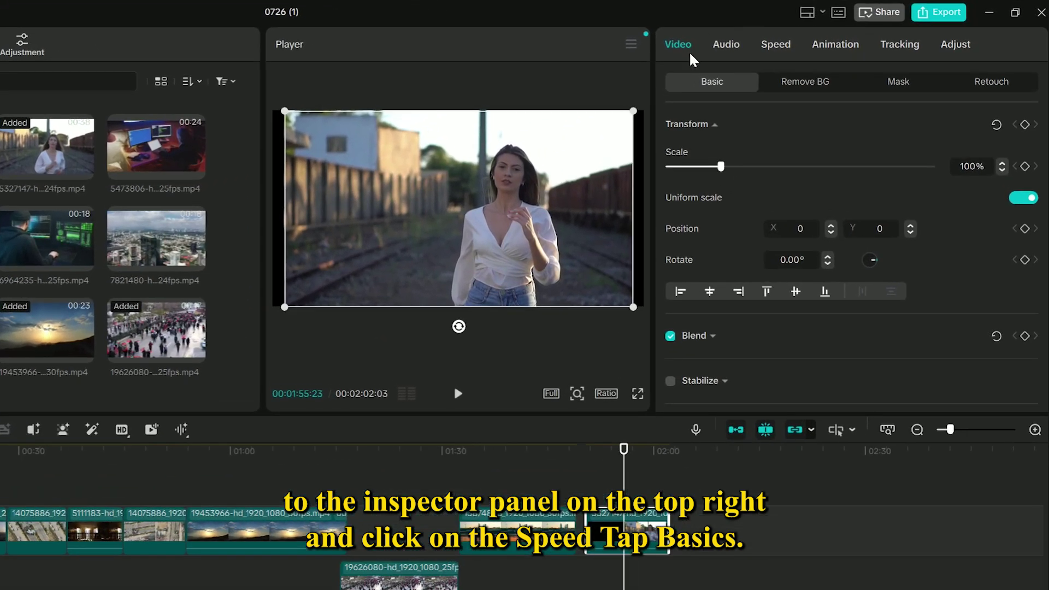
- Try speeds of 0.59x, 2.05x and 5x on the last 5327147 clip and settle on 4x
click(772, 46)
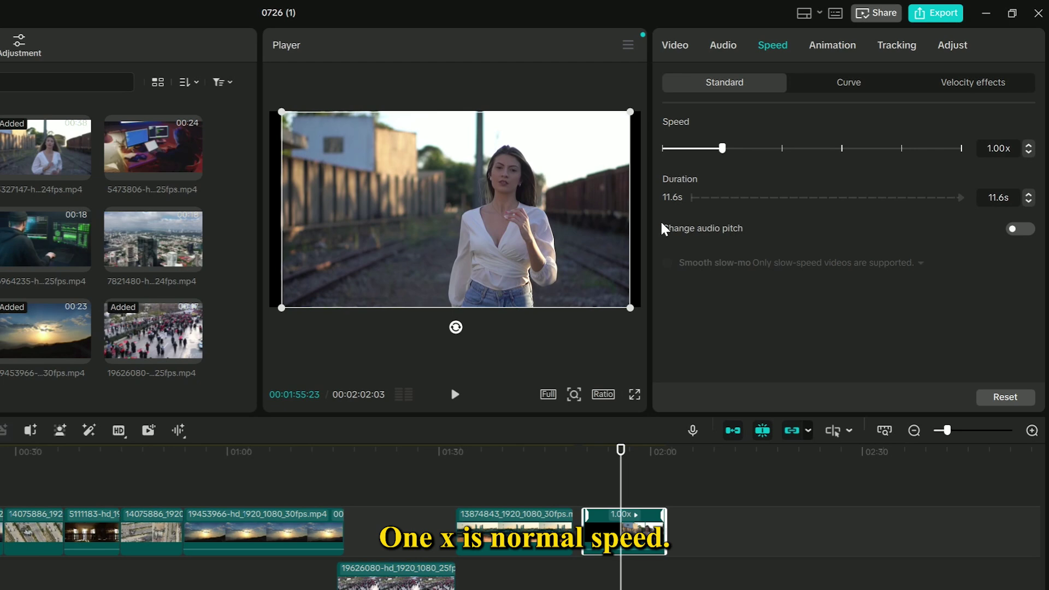
drag(725, 155, 699, 153)
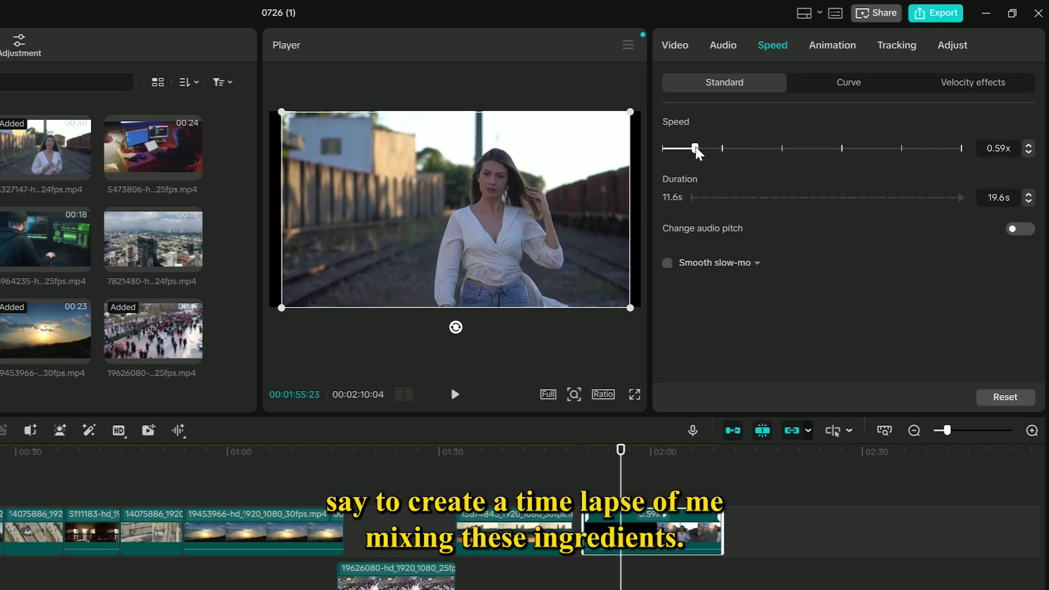
drag(780, 160, 782, 161)
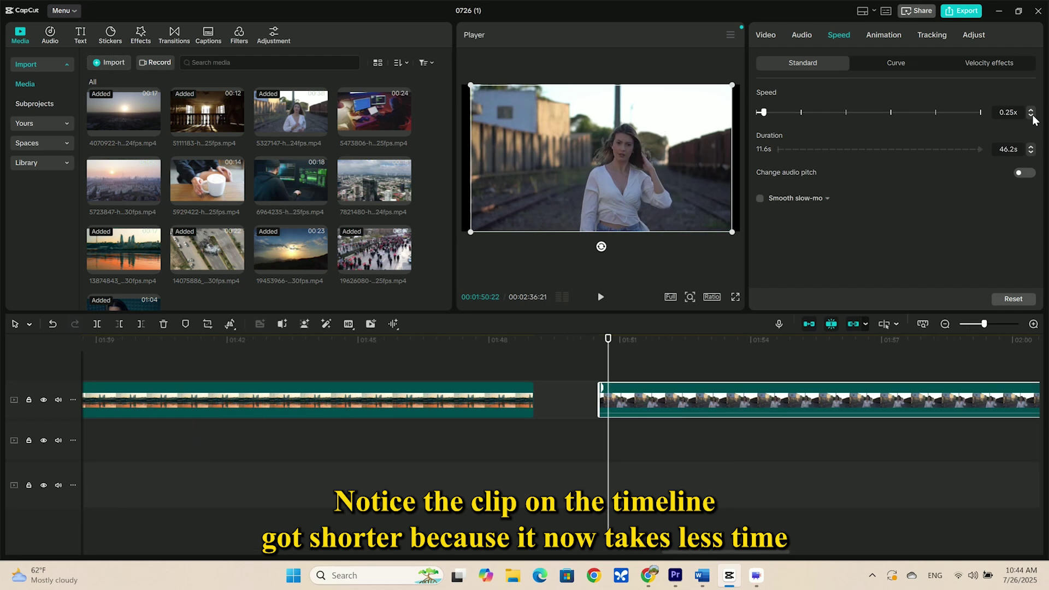
click(1031, 111)
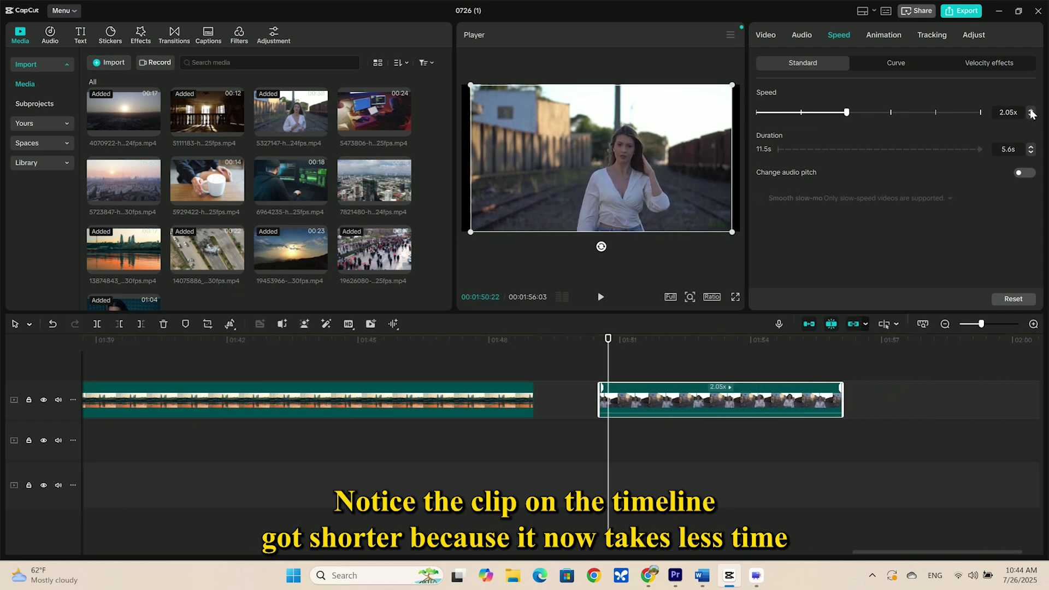
drag(938, 119, 888, 113)
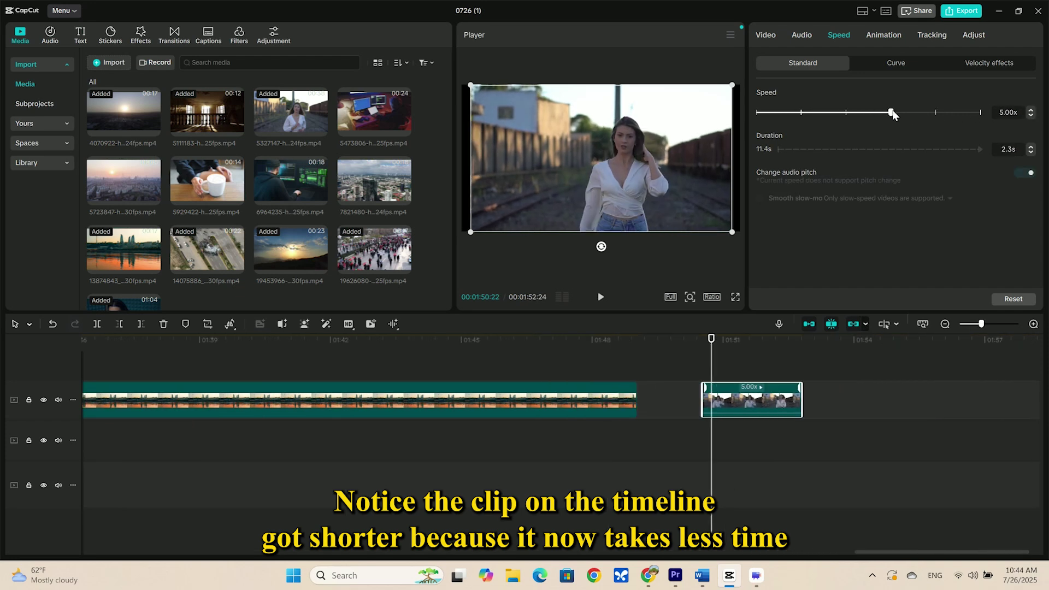
click(1032, 117)
click(1031, 116)
click(690, 355)
key(space)
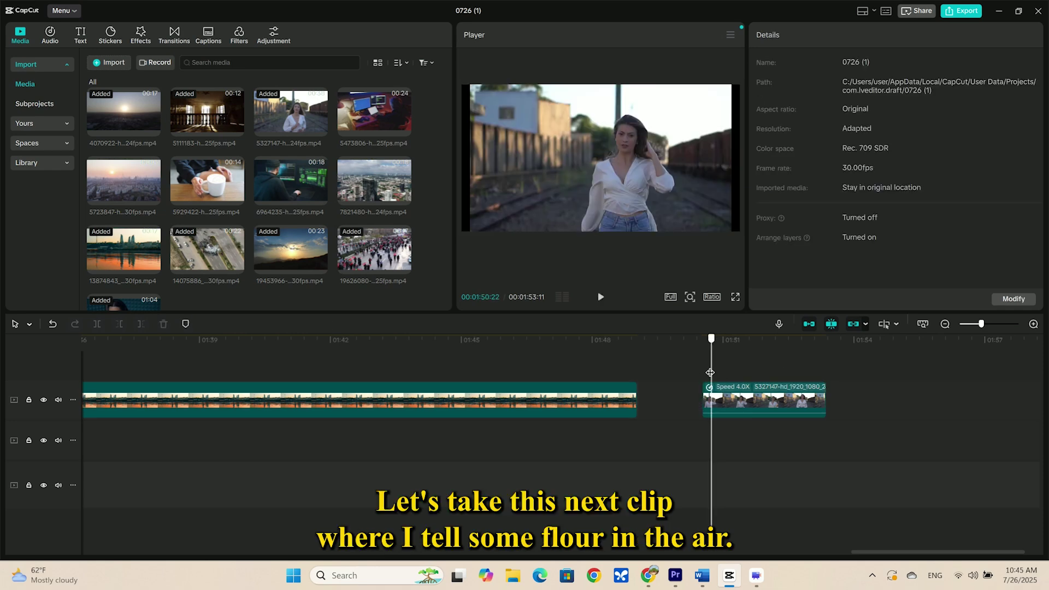
- Slow the last 5327147 clip down to 0.56x speed
click(766, 404)
drag(875, 112, 793, 132)
click(1031, 115)
click(1031, 115)
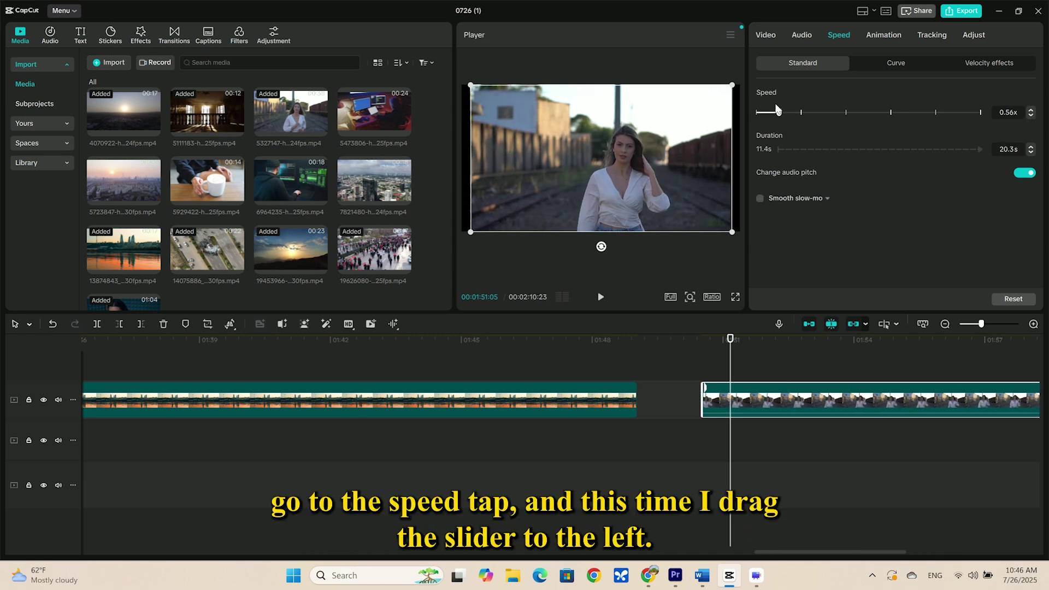
- Slow the last 5327147 clip down to 0.50x speed and play it back from near its start
drag(775, 121, 725, 159)
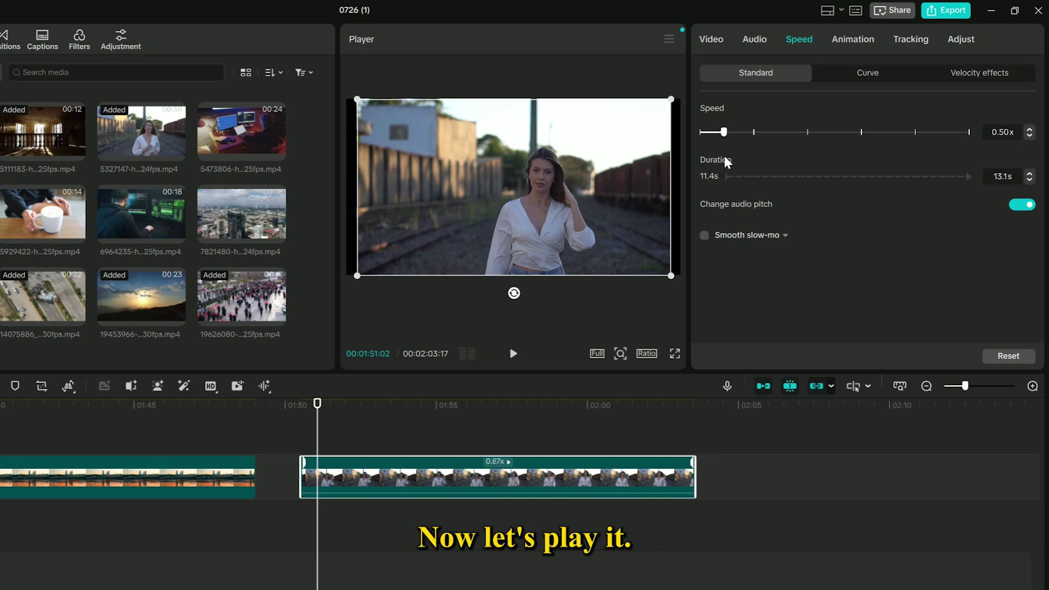
click(272, 437)
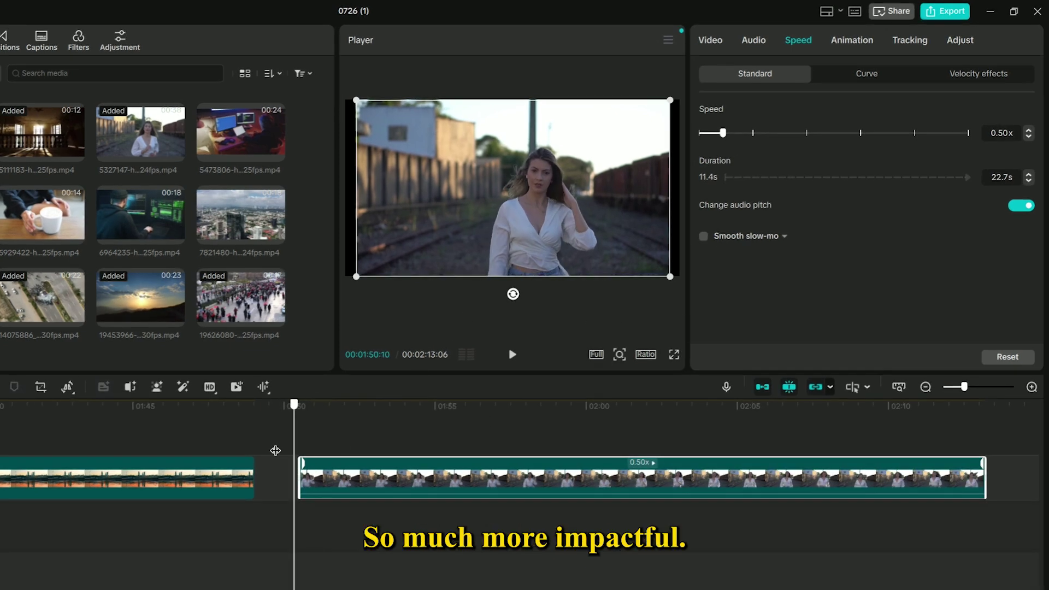
key(space)
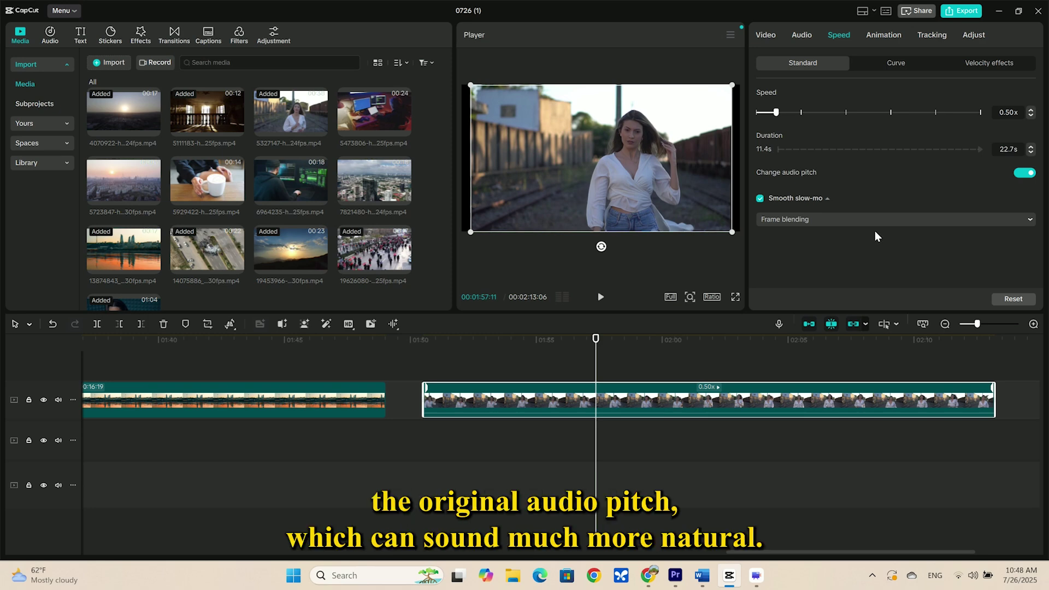
- Switch the slowed 5327147 clip's smooth slow-mo method to Optical flow and play part of the clip
click(979, 219)
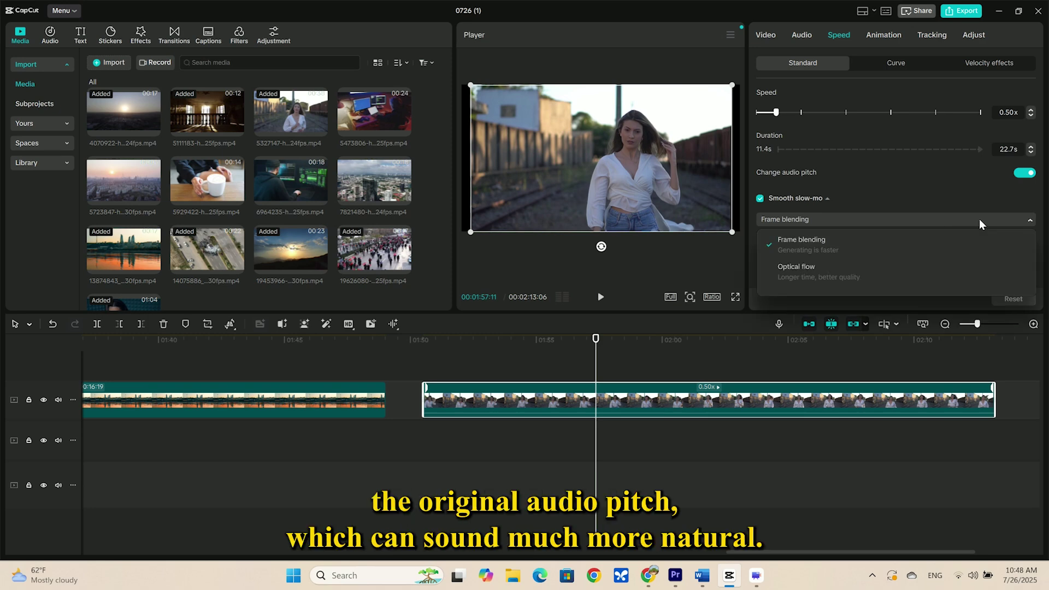
click(766, 267)
click(579, 358)
key(space)
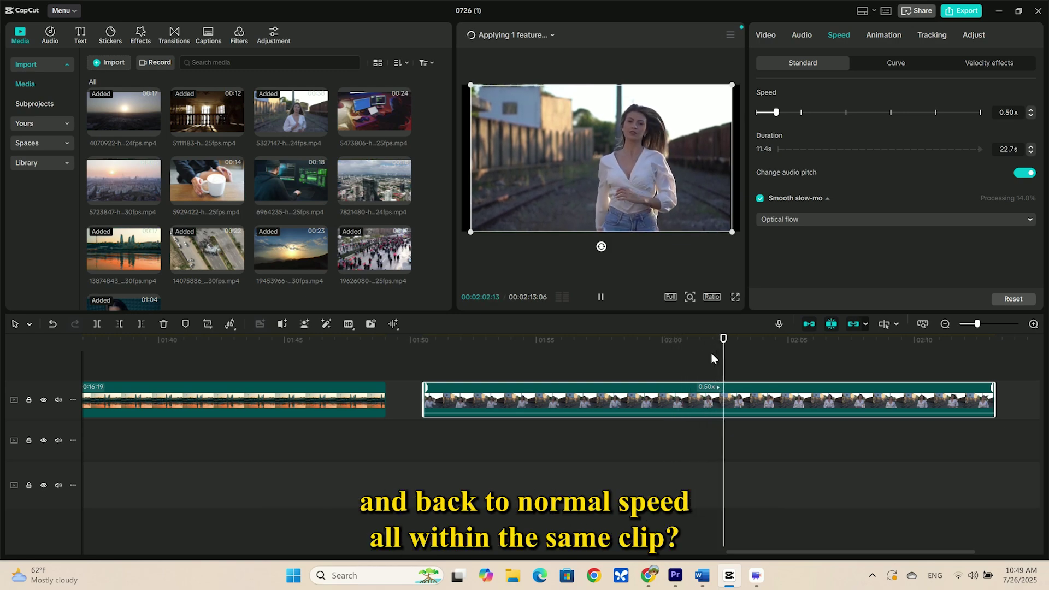
key(space)
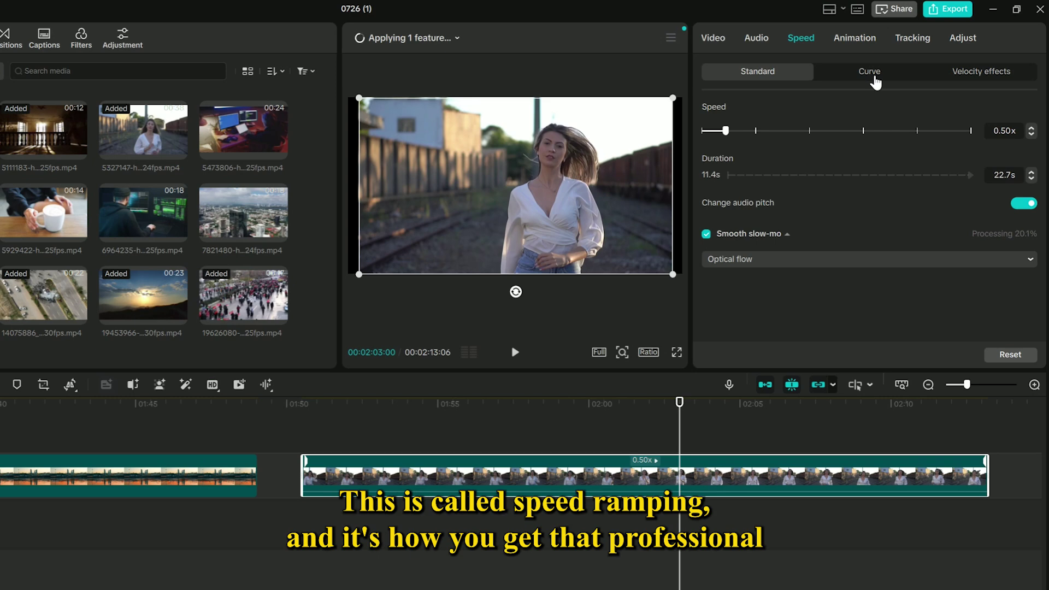
- Apply the Montage speed curve to the 5309379 car clip and preview it
click(875, 76)
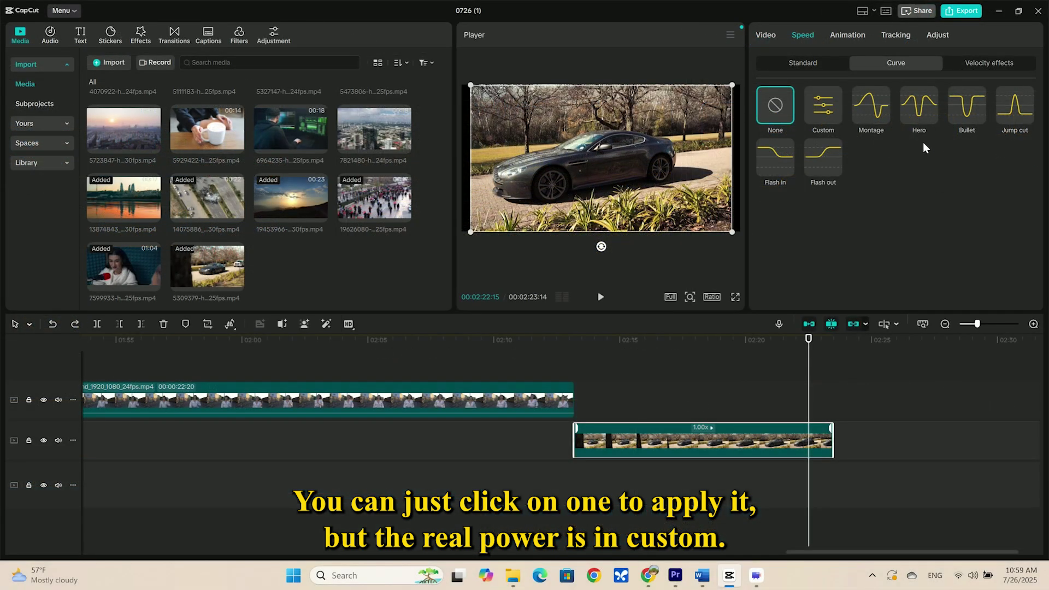
click(876, 119)
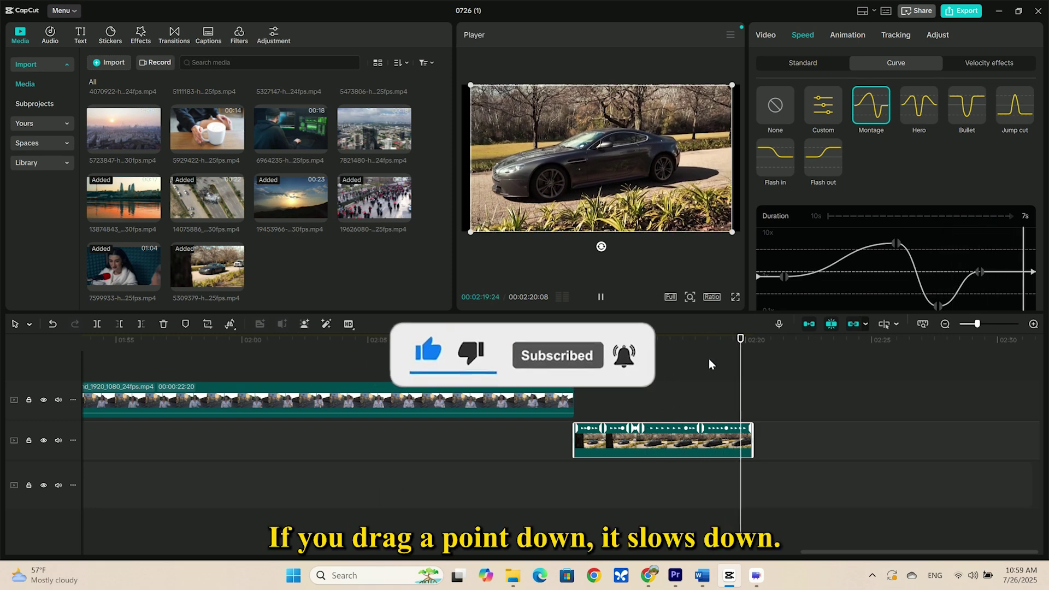
key(space)
- Lower the peak point of the car clip's Montage speed curve slightly and play the result
click(896, 244)
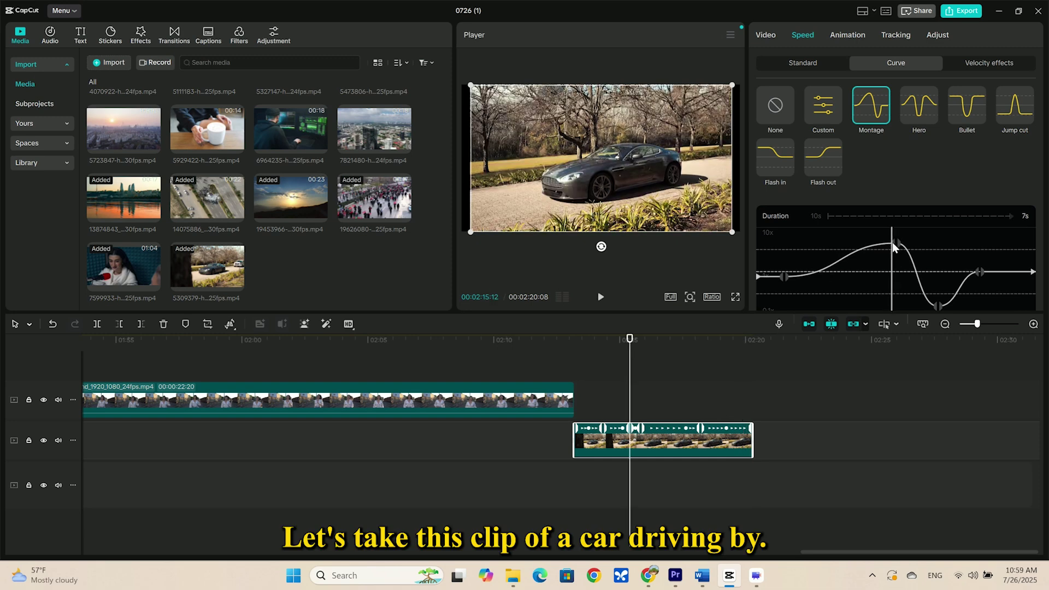
mouse_move(897, 243)
mouse_down()
mouse_move(900, 273)
mouse_move(899, 251)
mouse_up()
click(592, 382)
key(space)
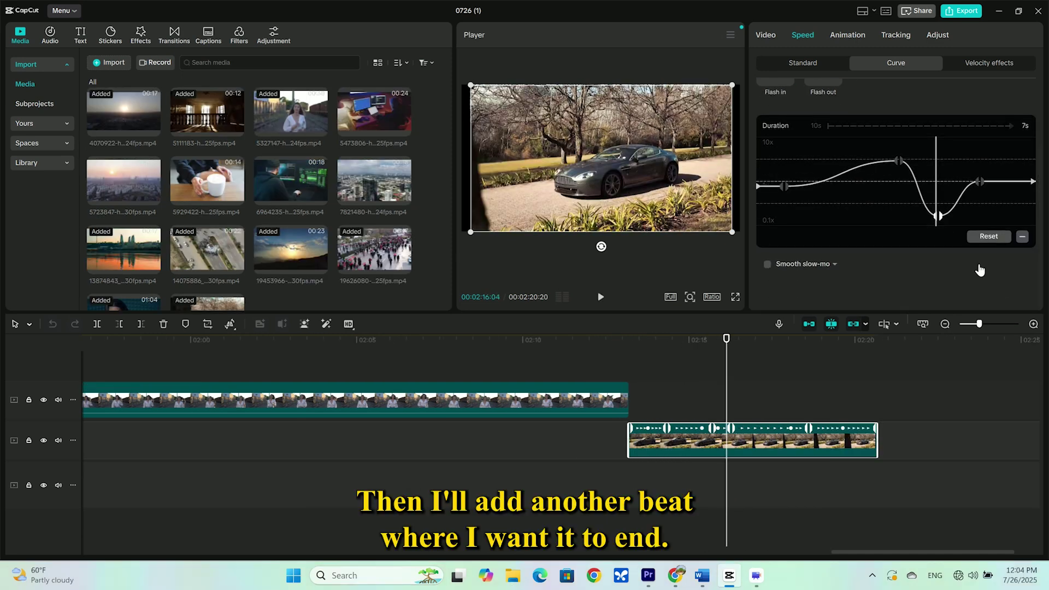
- Add a raised point near the end of the car clip's speed curve and a lowered point before its peak
scroll(980, 270, up, 2)
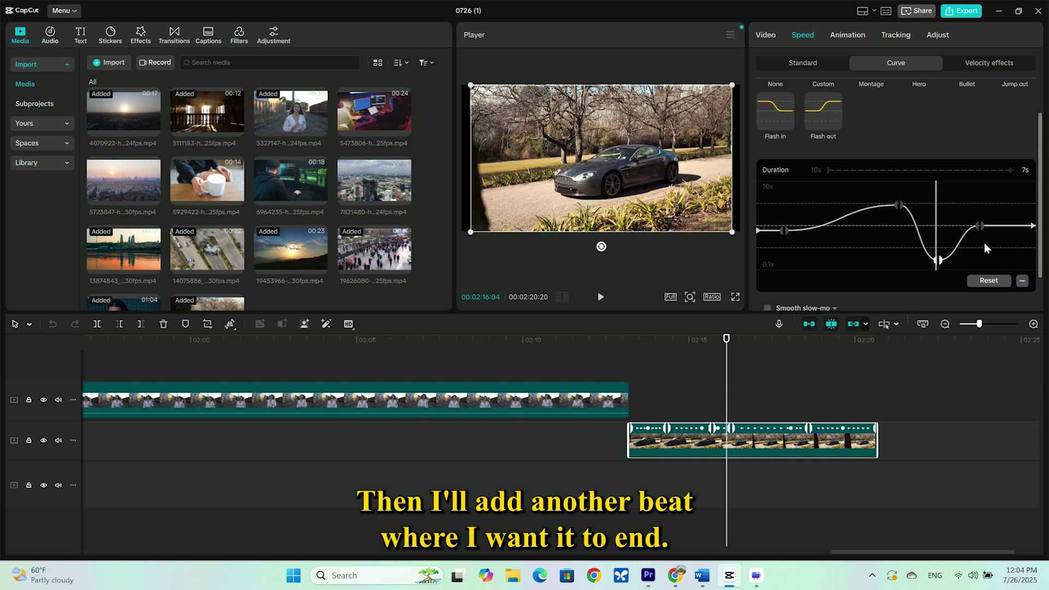
click(992, 226)
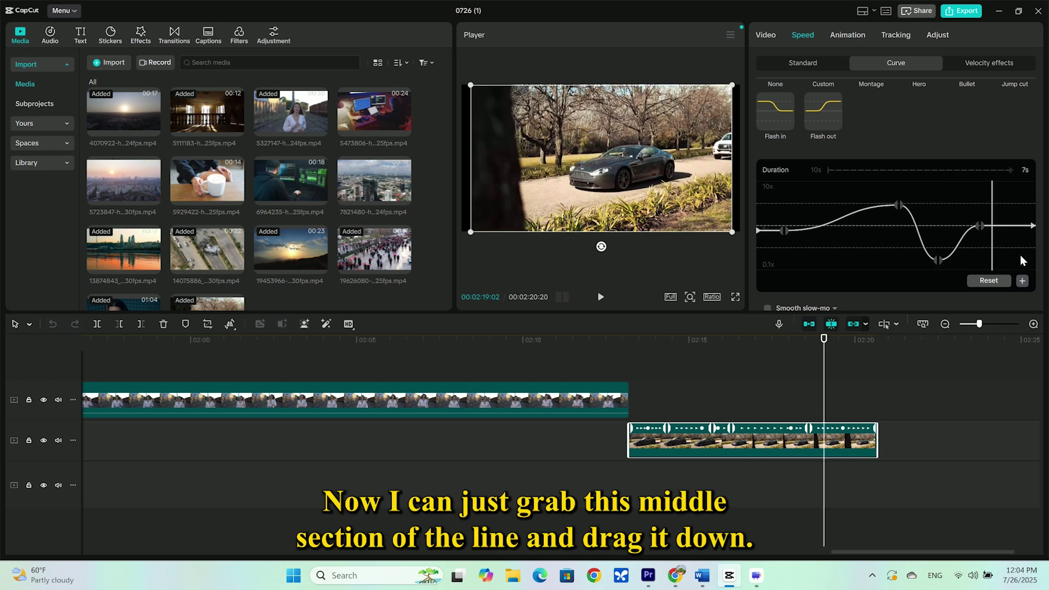
mouse_move(996, 231)
mouse_down()
mouse_move(996, 220)
mouse_move(878, 243)
mouse_move(845, 235)
mouse_up()
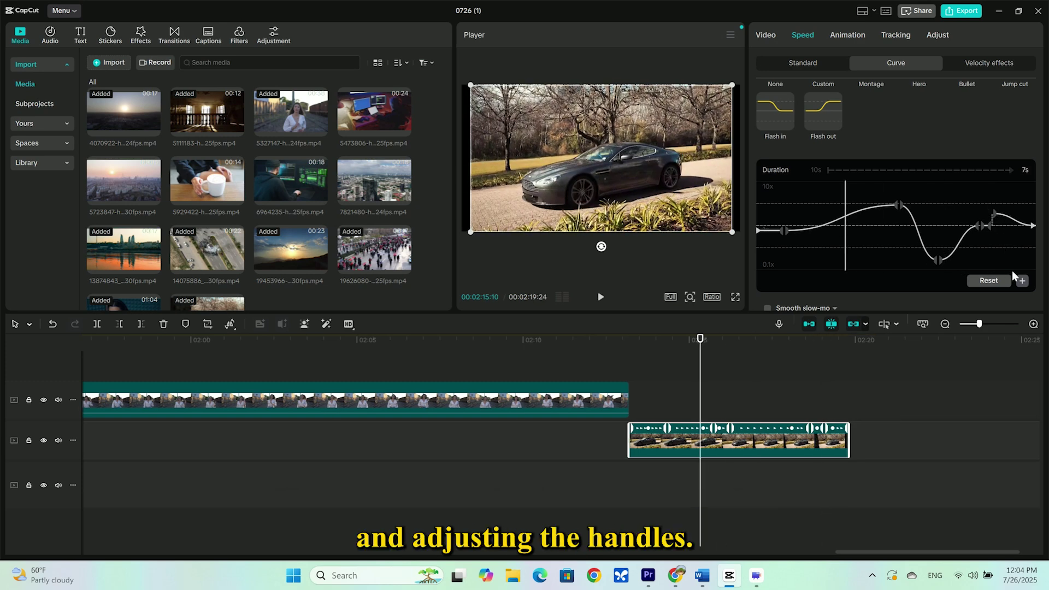
click(1022, 281)
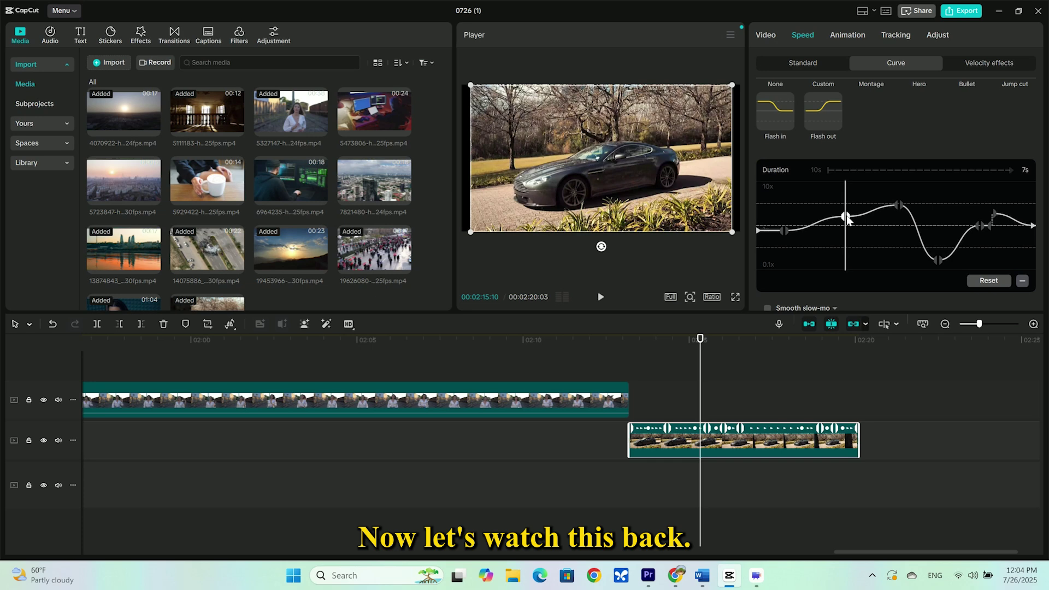
drag(847, 218, 852, 246)
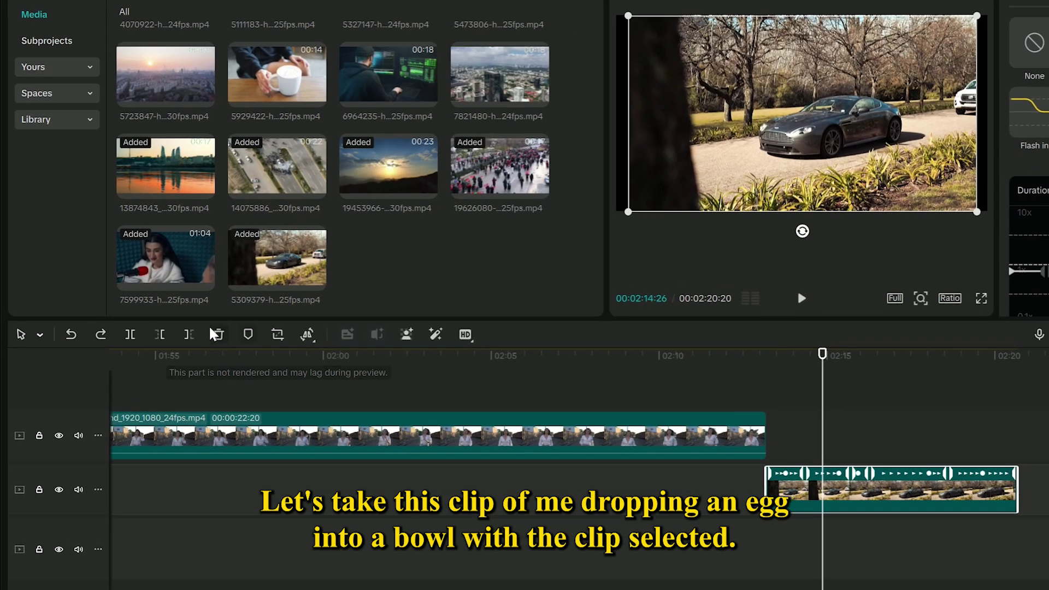
- Reverse the 5309379 car clip and play it back from near its start
click(229, 326)
click(306, 338)
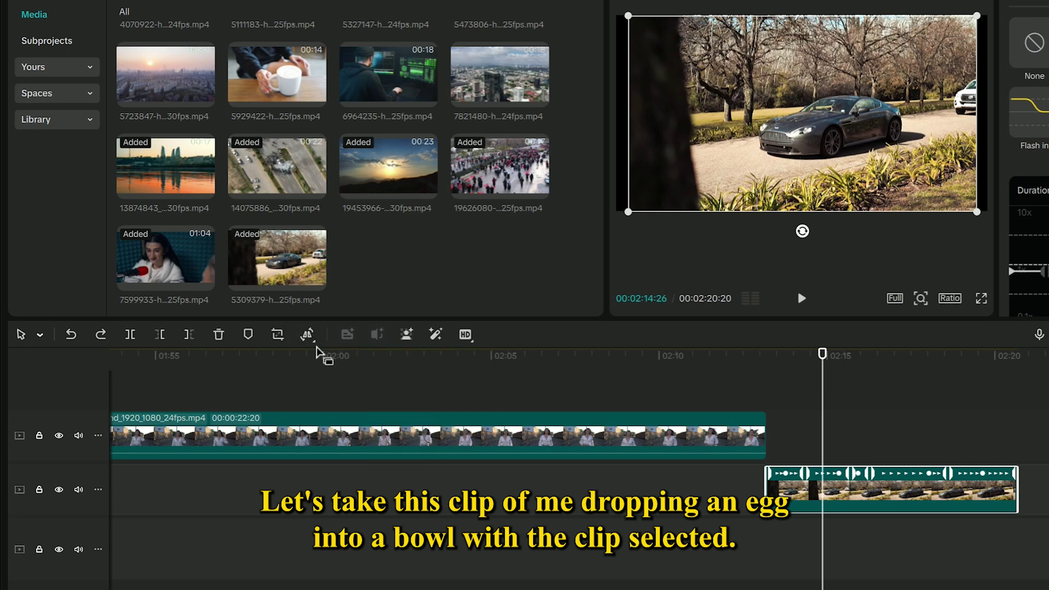
click(314, 341)
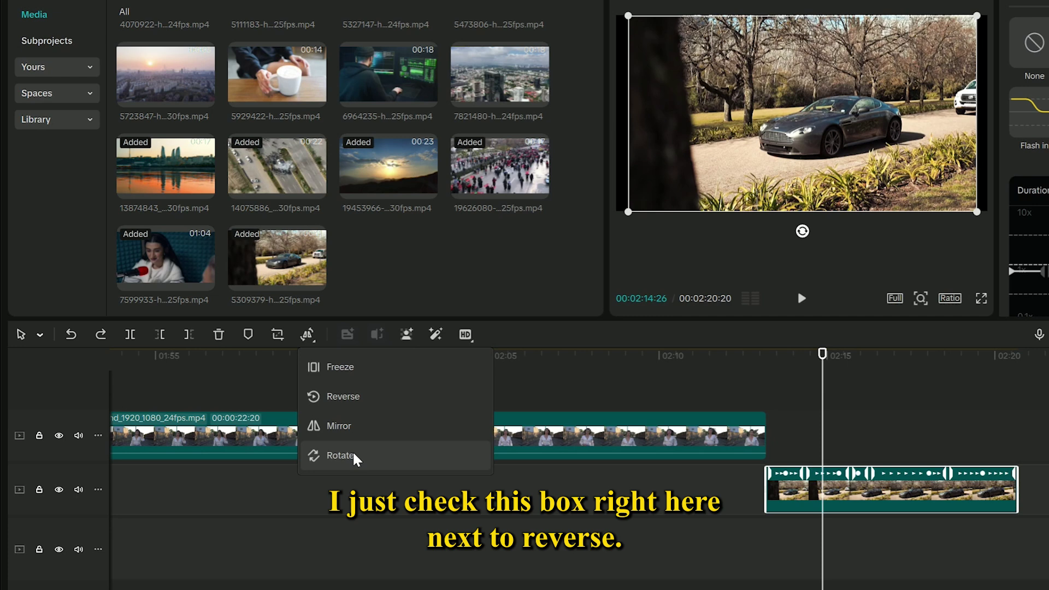
click(309, 340)
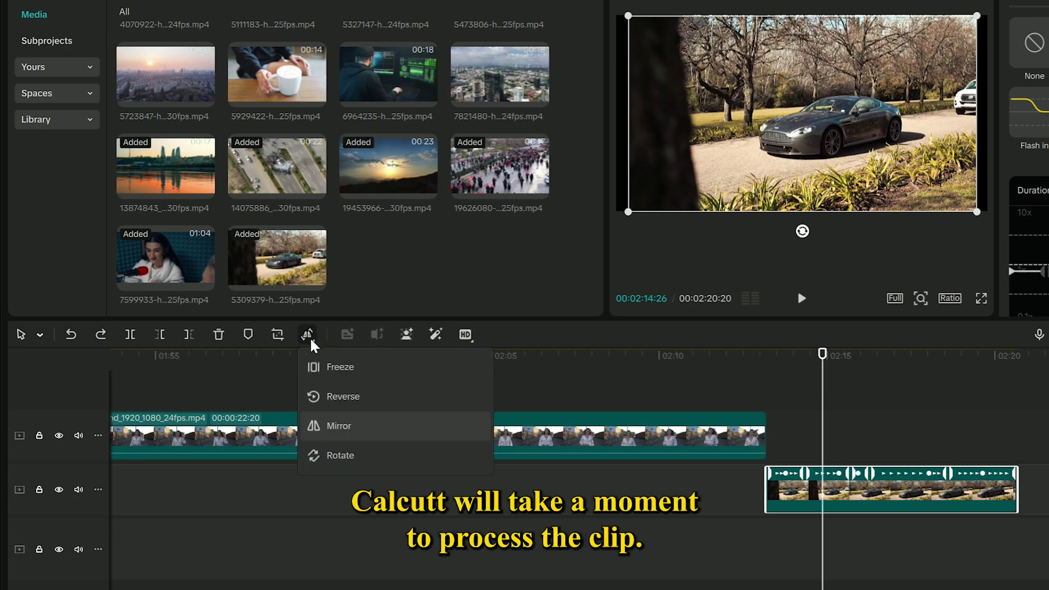
click(347, 406)
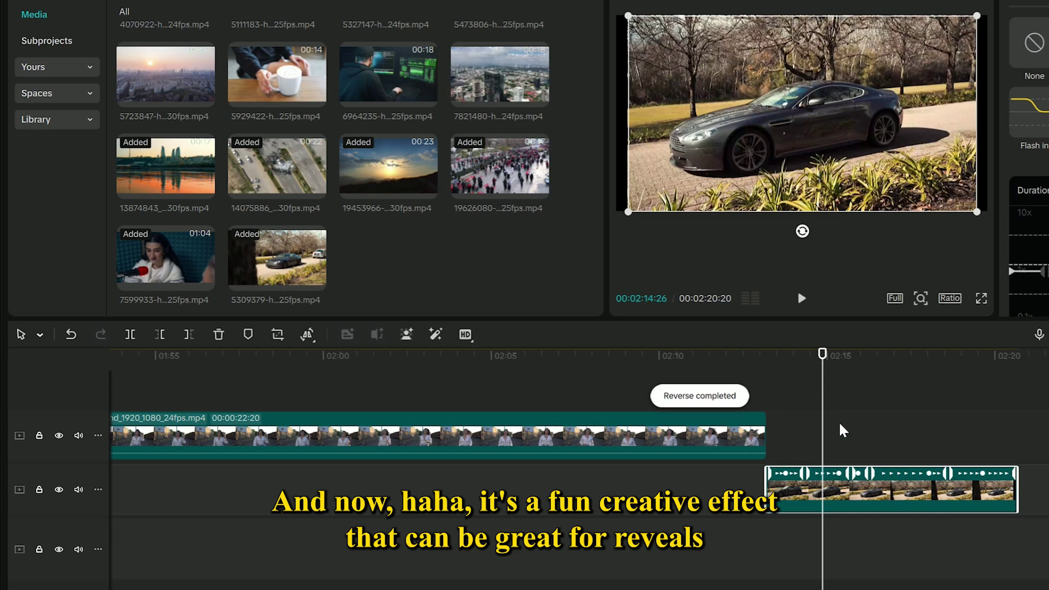
drag(823, 434, 783, 439)
key(space)
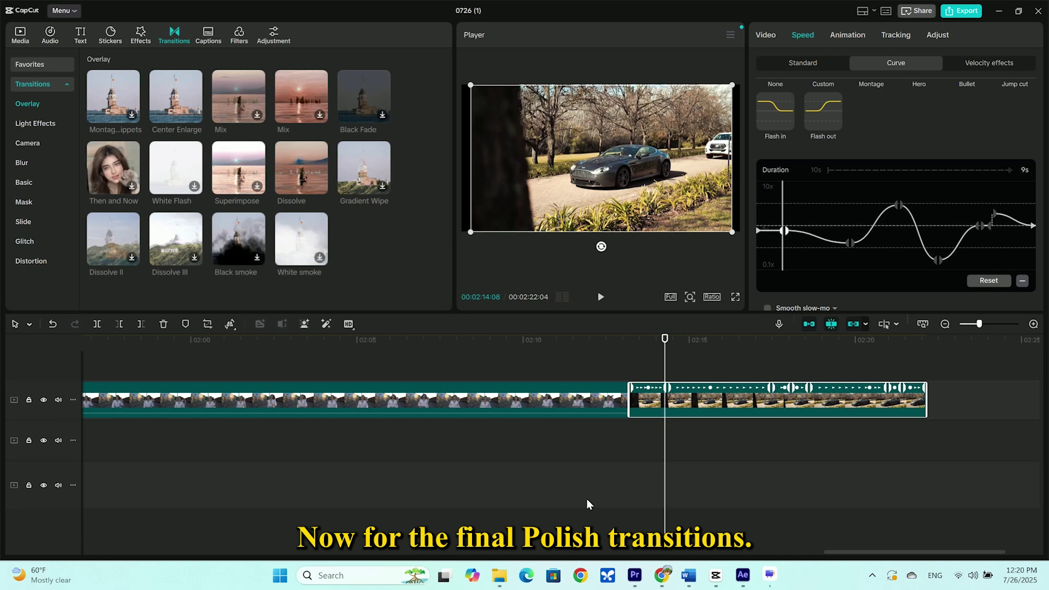
- Browse the transition library's Overlay, Light Effects, Basic, Distortion and Glitch categories to compare the available styles
click(607, 402)
click(647, 406)
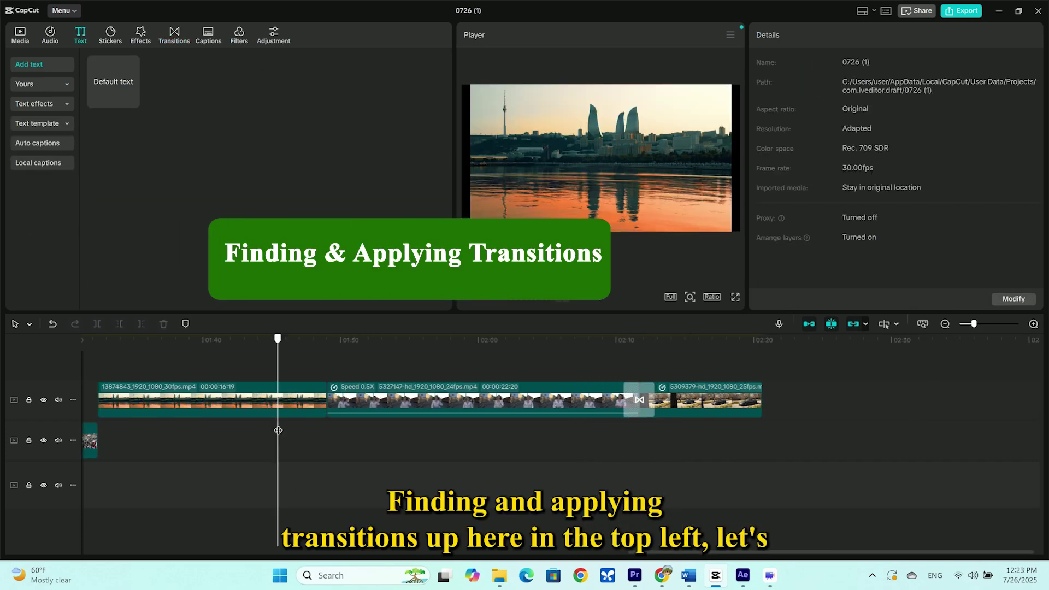
click(174, 37)
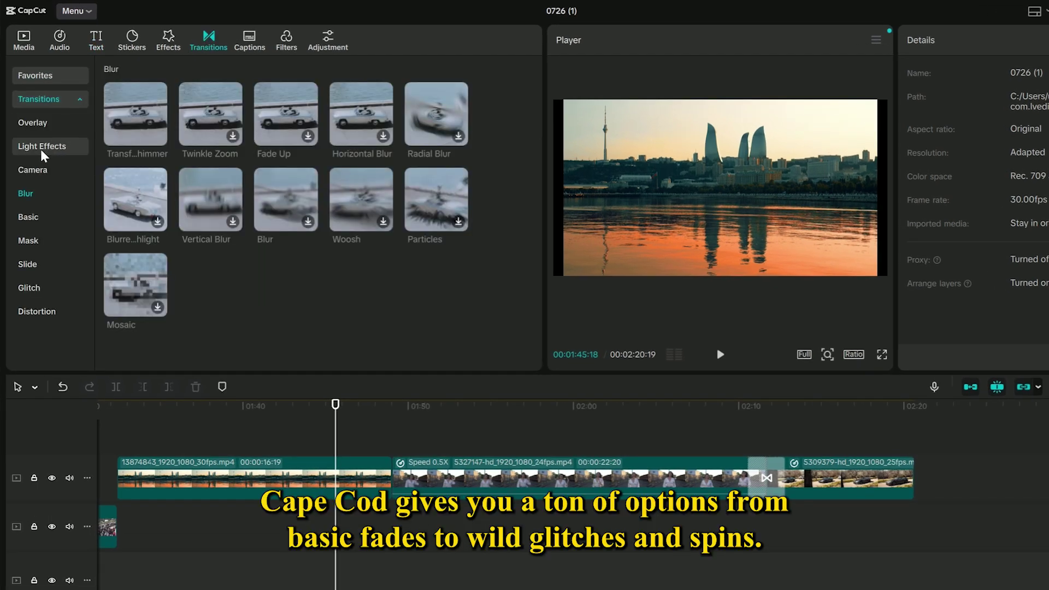
click(46, 129)
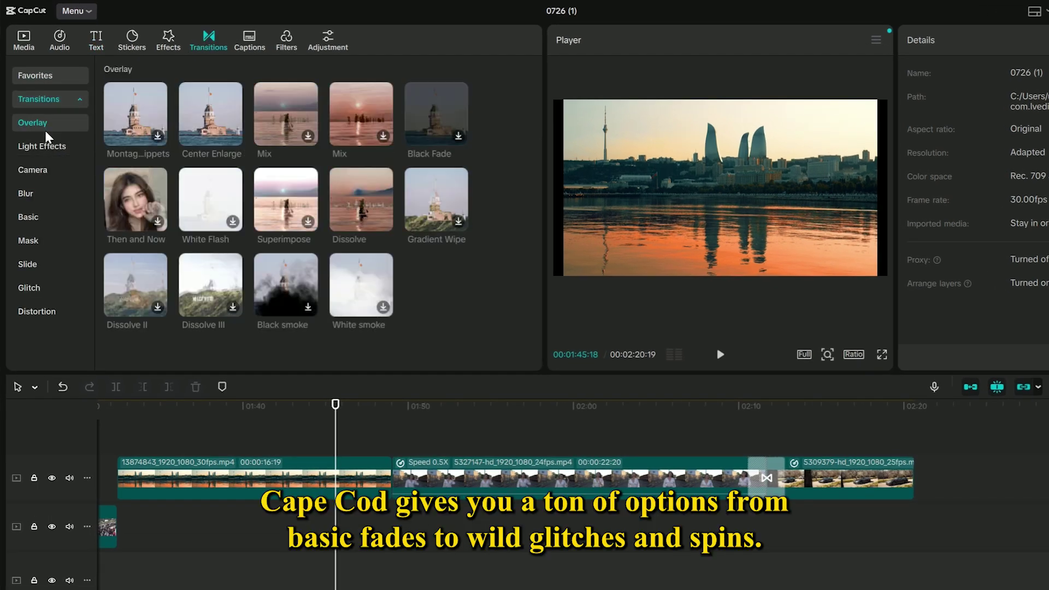
click(46, 145)
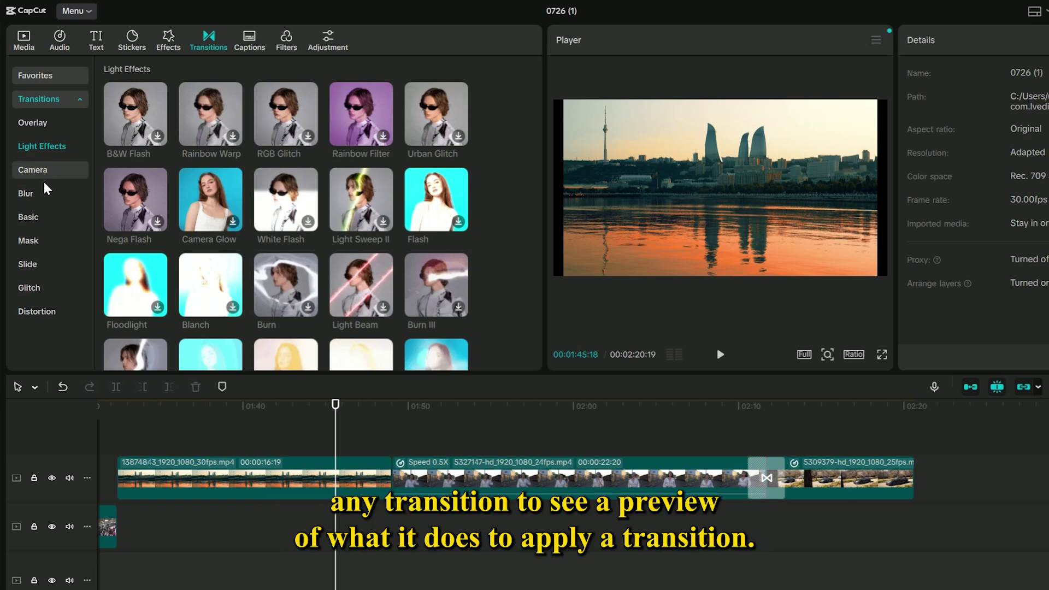
click(30, 219)
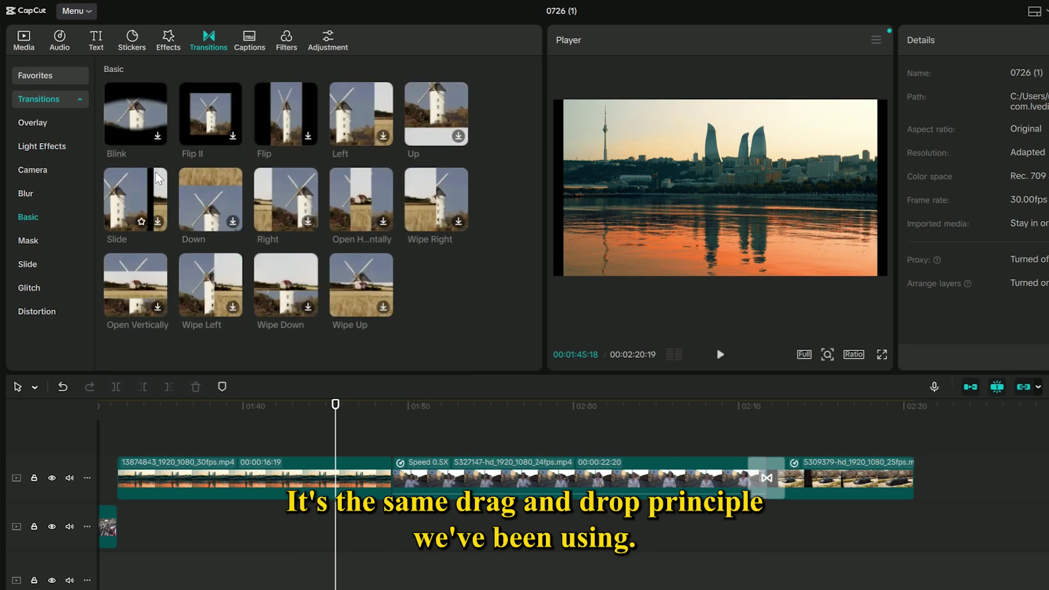
click(35, 124)
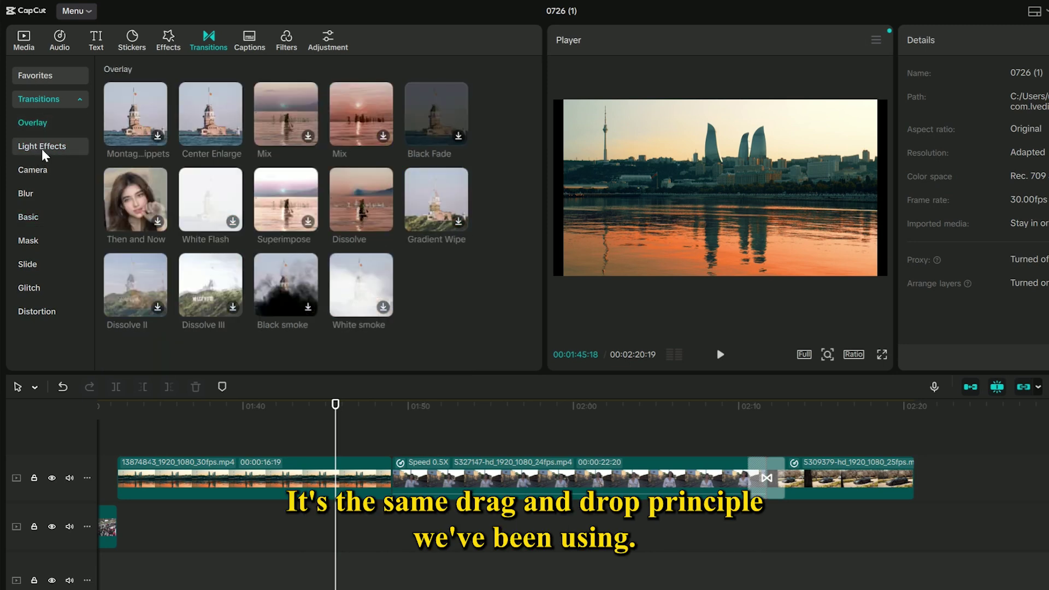
click(43, 147)
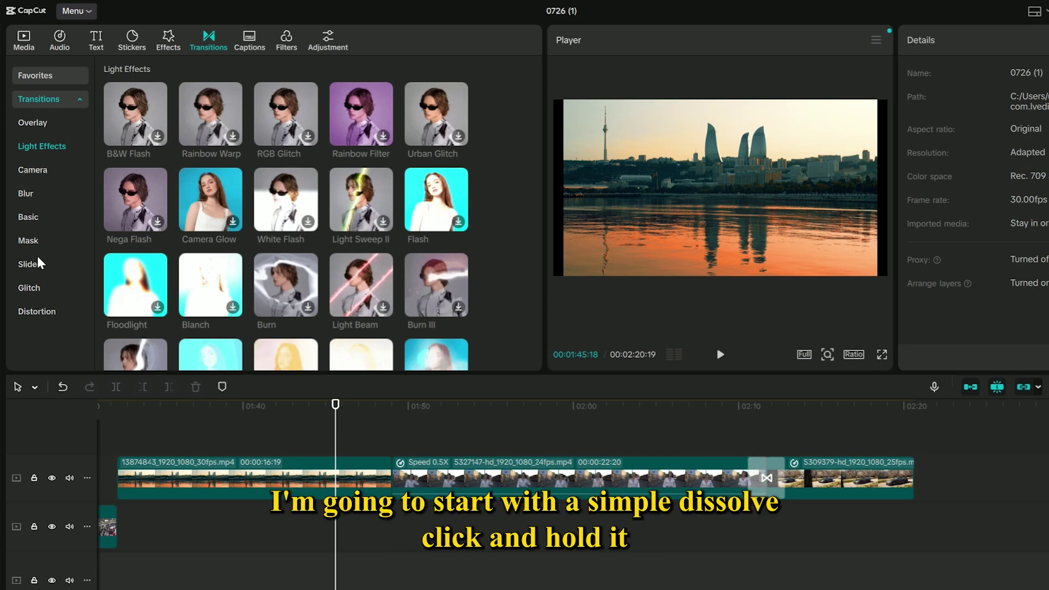
click(35, 311)
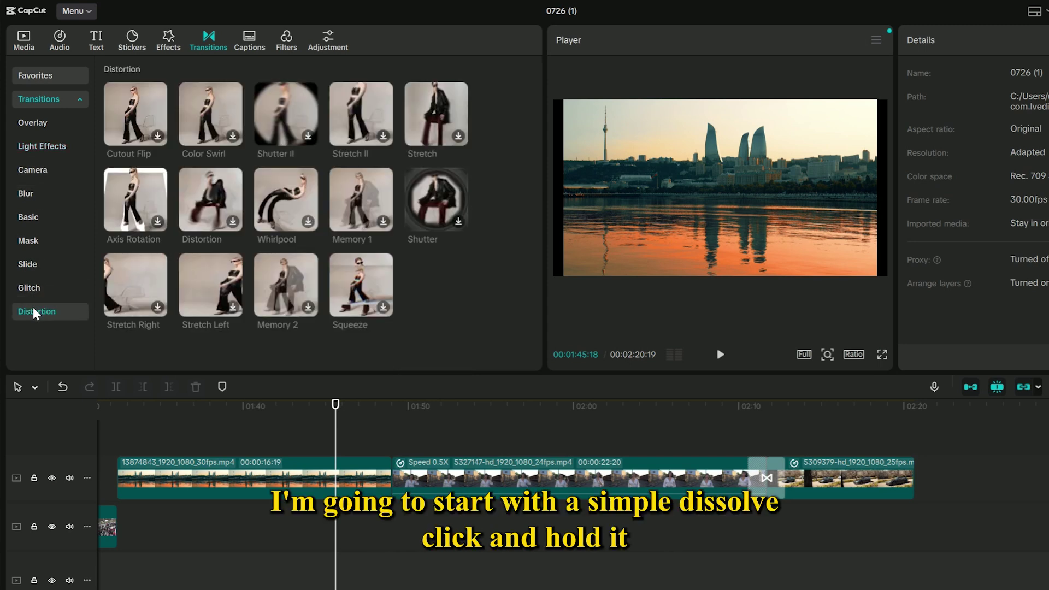
click(39, 288)
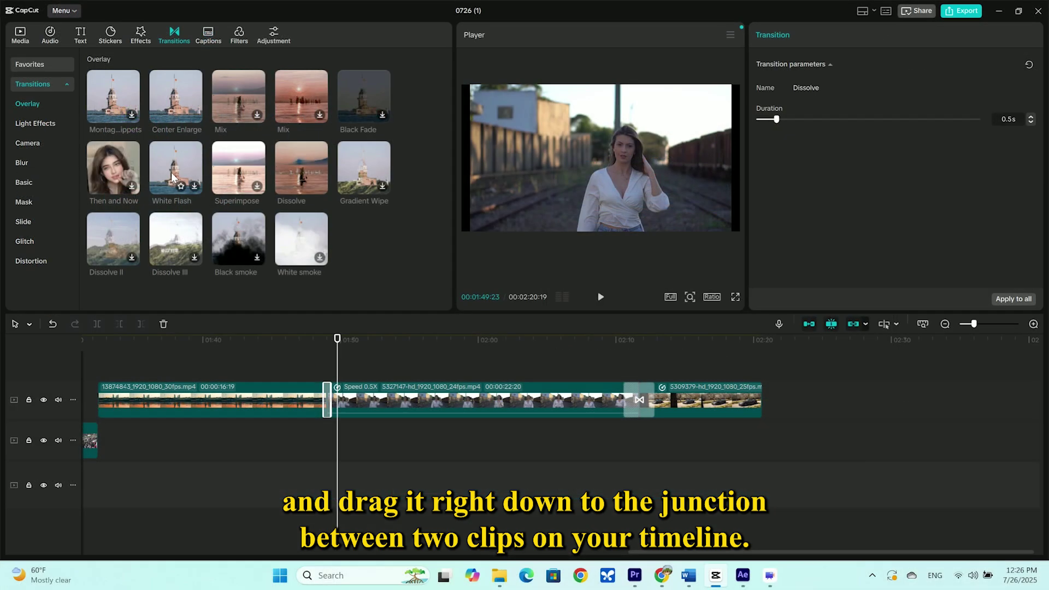
- Place the White Flash transition on the cut between the 13874843 and 5327147 clips and play across it
drag(191, 175, 318, 401)
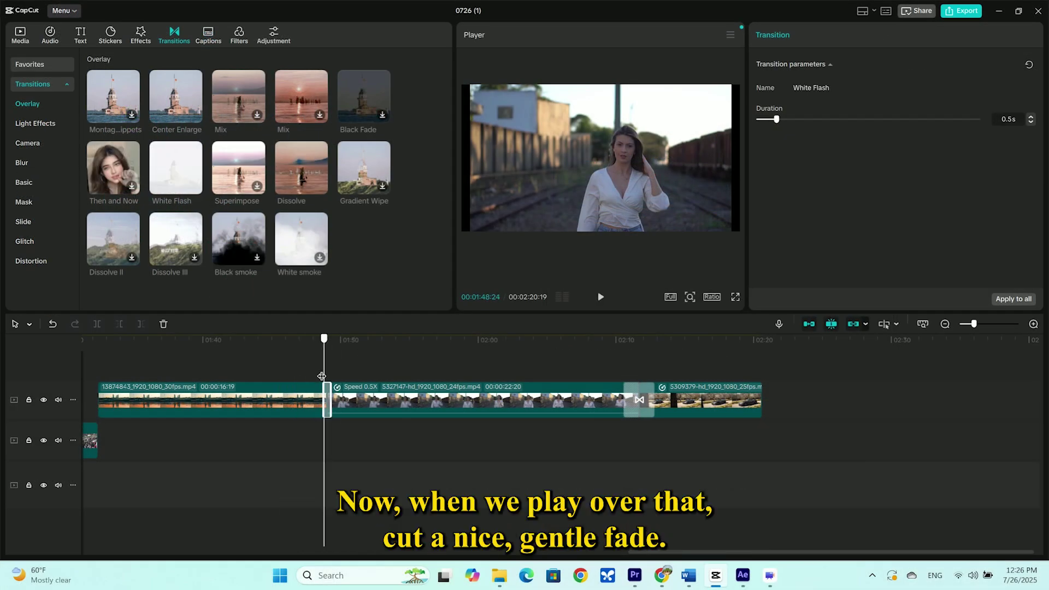
key(space)
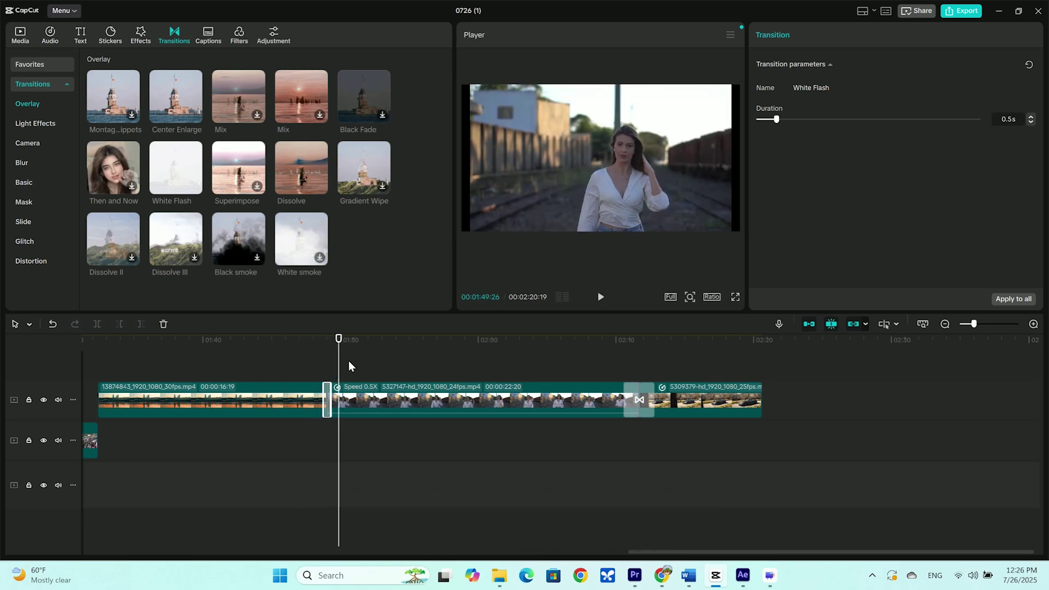
key(space)
drag(335, 376, 387, 453)
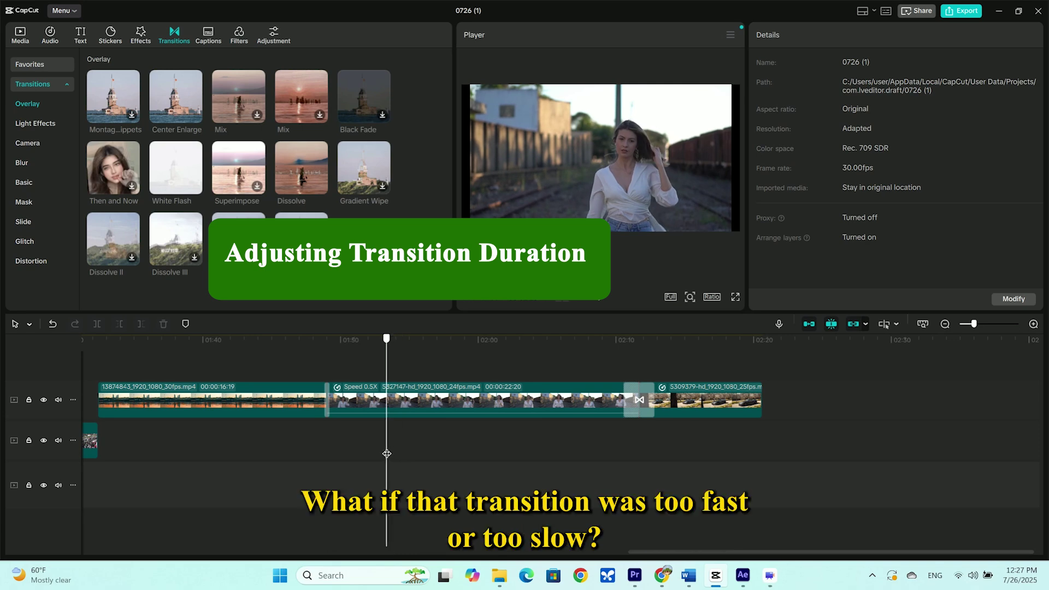
- Set the White Flash transition's duration to 1.0 s and play the cut between the 13874843 and 5327147 clips
click(328, 404)
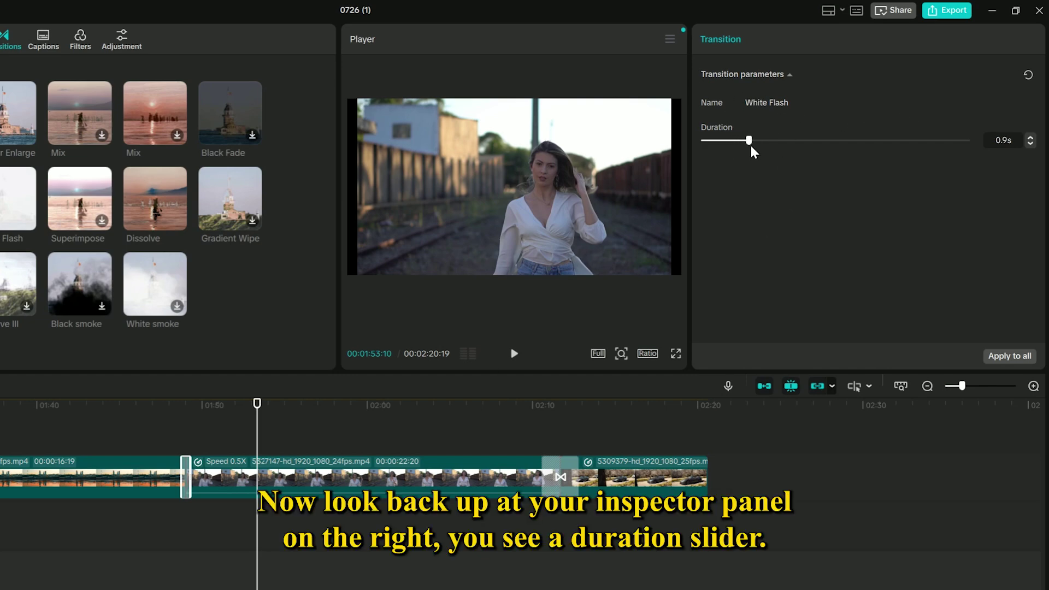
drag(257, 405, 150, 441)
key(space)
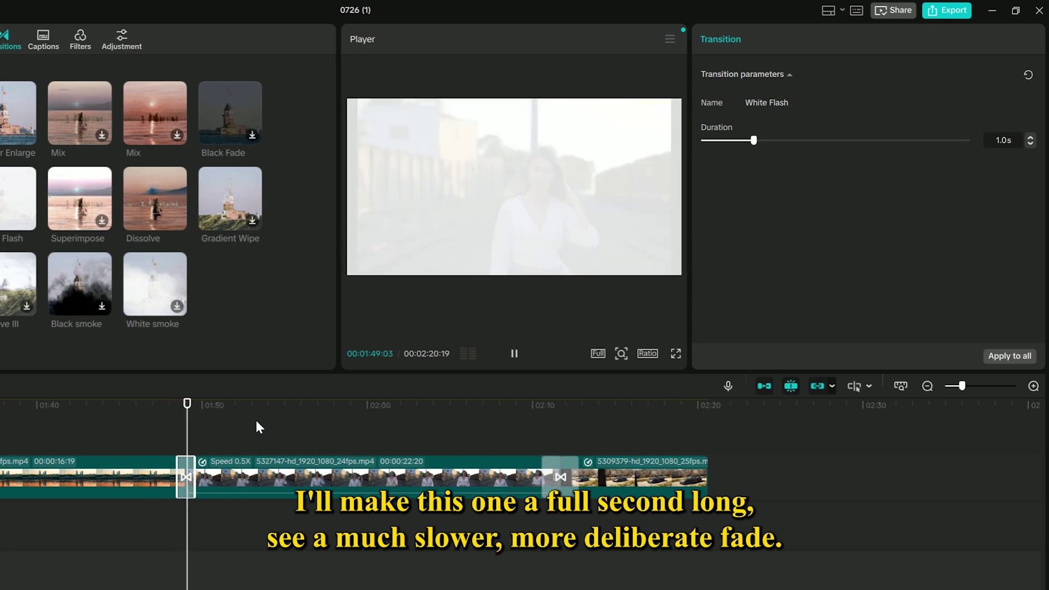
click(161, 437)
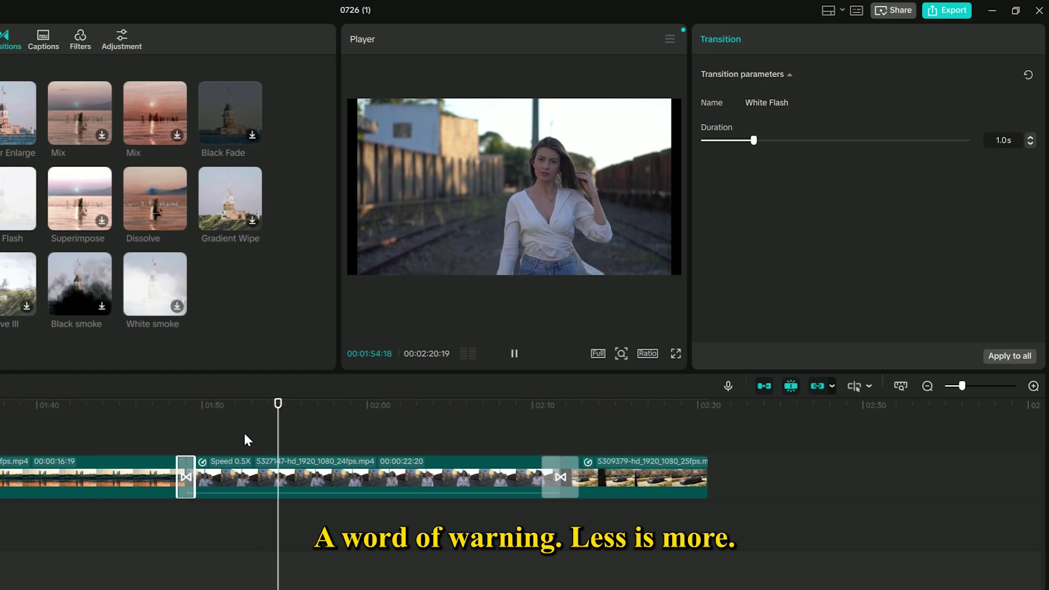
- Play from near the end of the 5327147 clip across its transition into the 5309379 car clip
key(space)
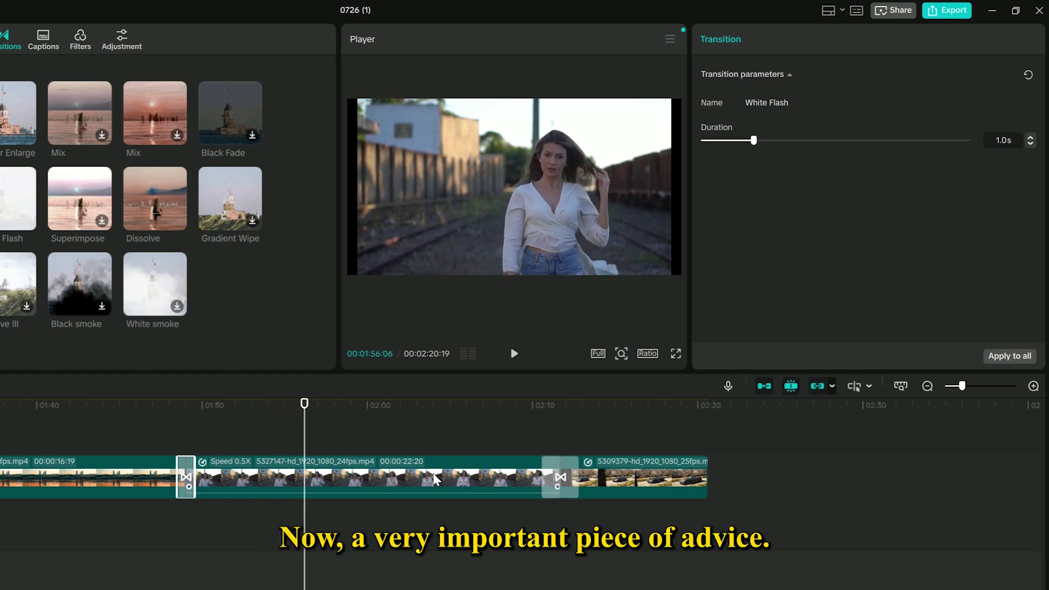
click(510, 448)
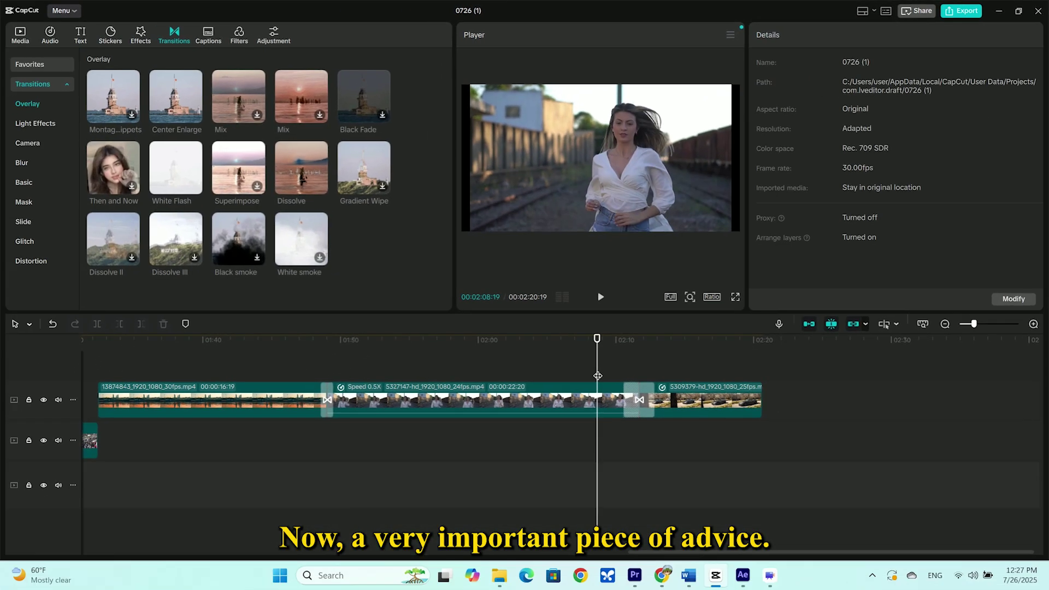
key(space)
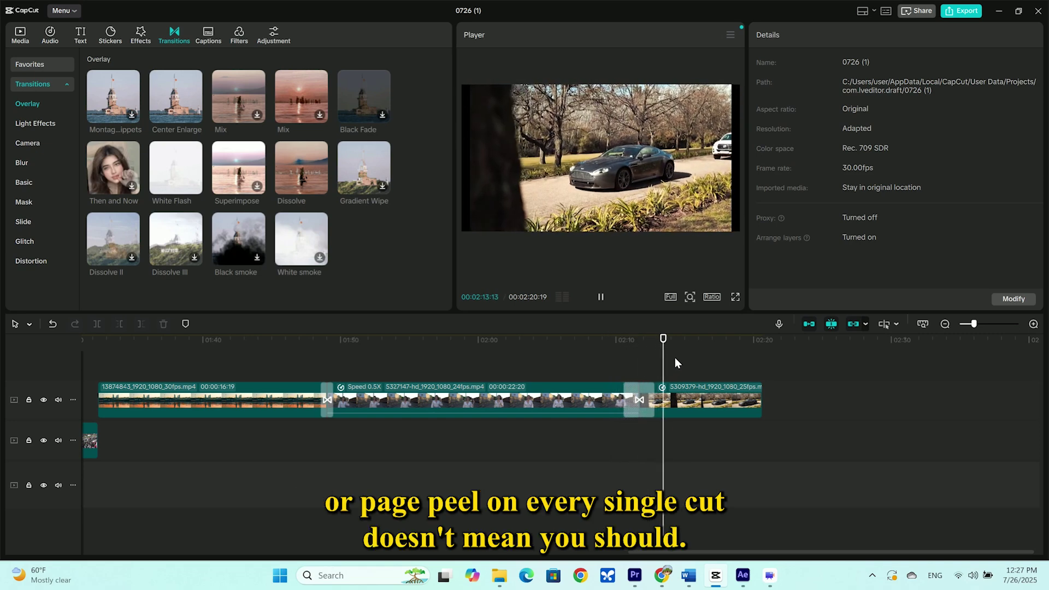
key(space)
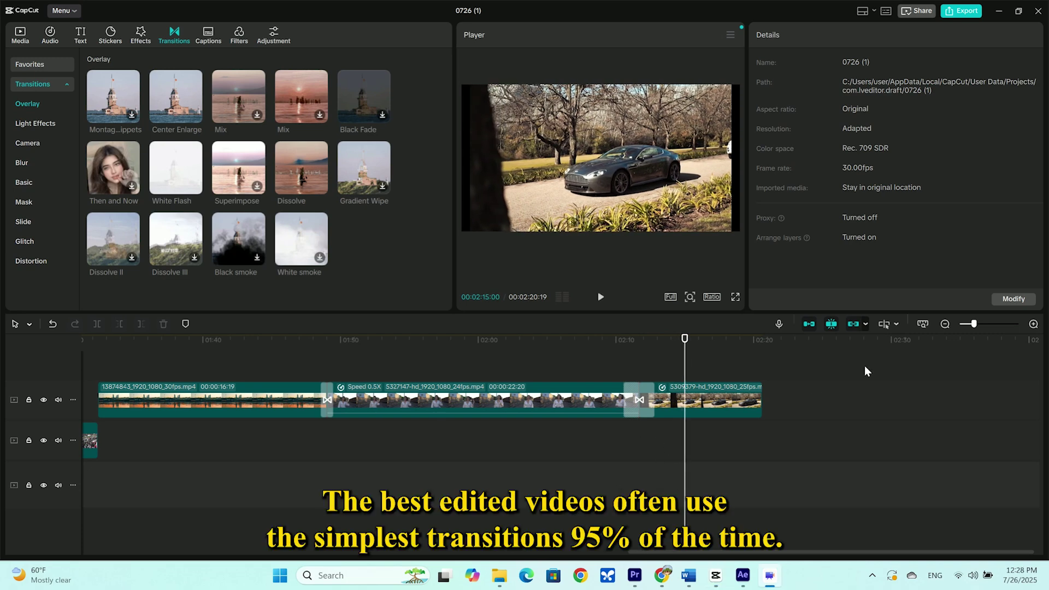
- Place the Circular Slices II transition from the Slide category on the cut directly before the 19453966 clip
drag(975, 324, 968, 326)
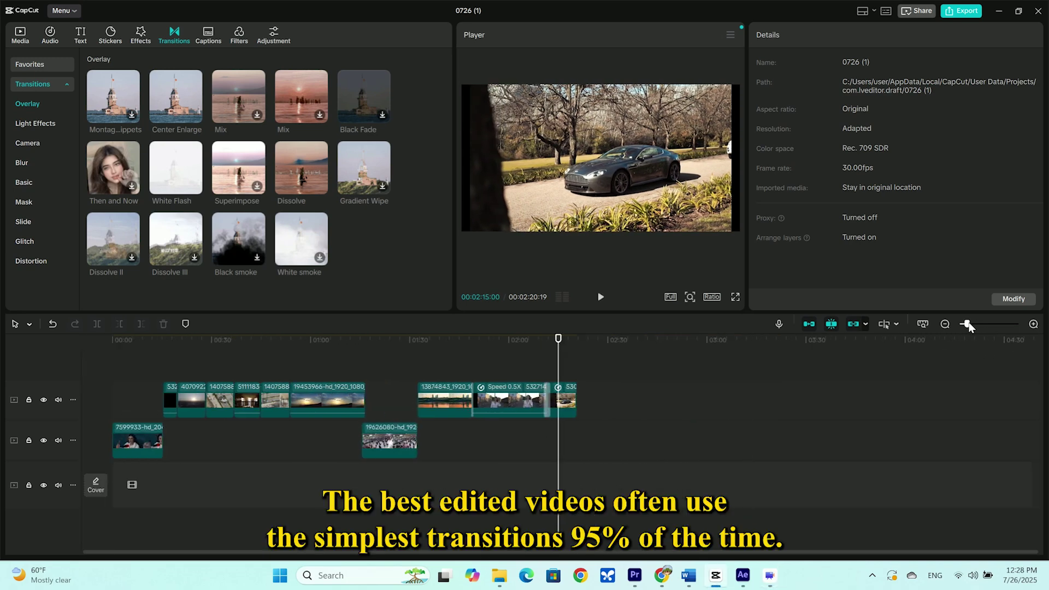
drag(562, 369, 281, 375)
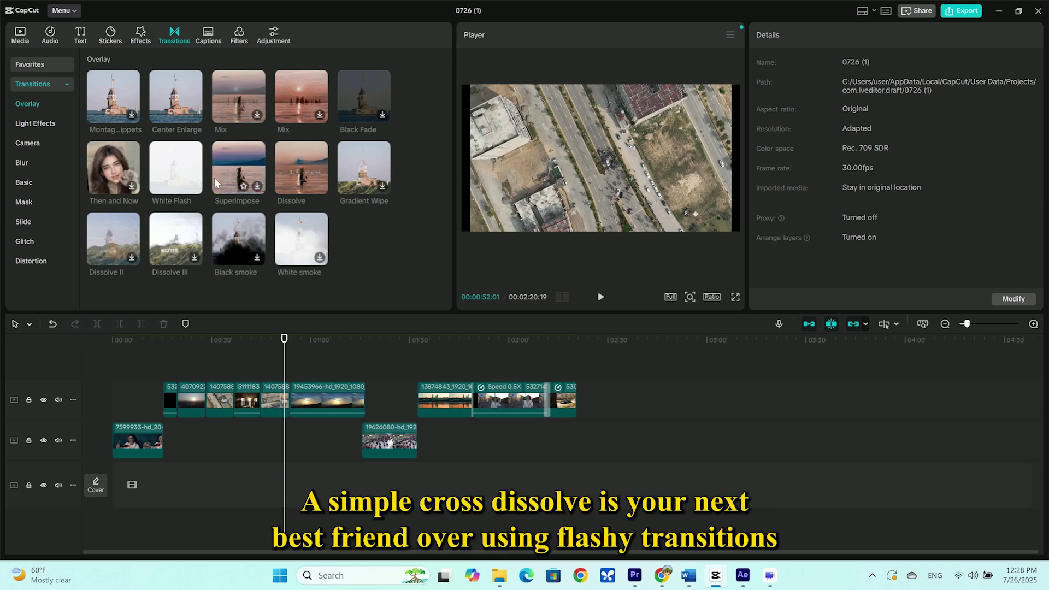
click(31, 200)
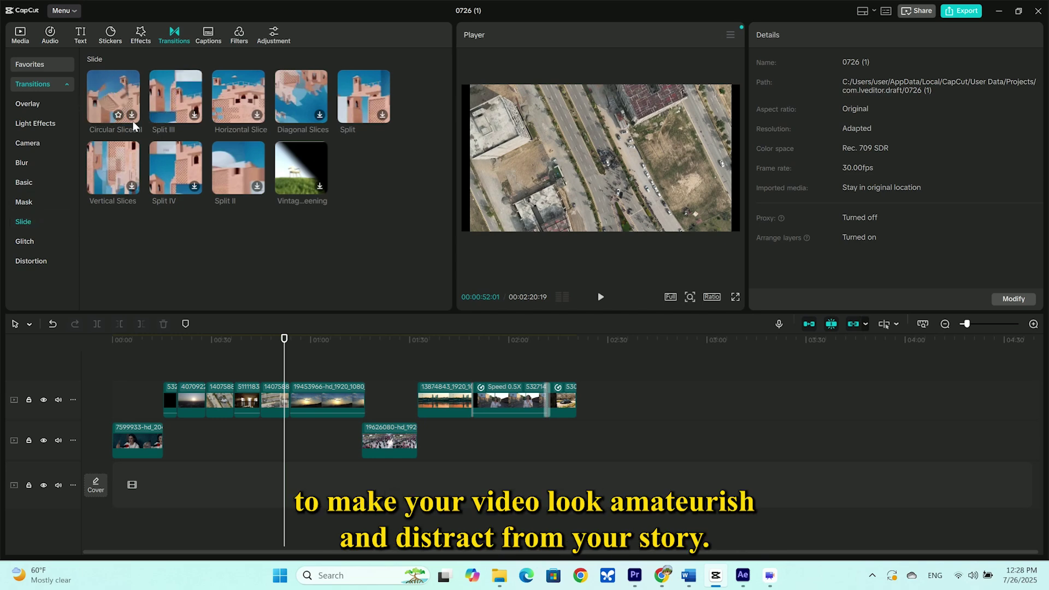
drag(133, 126, 261, 295)
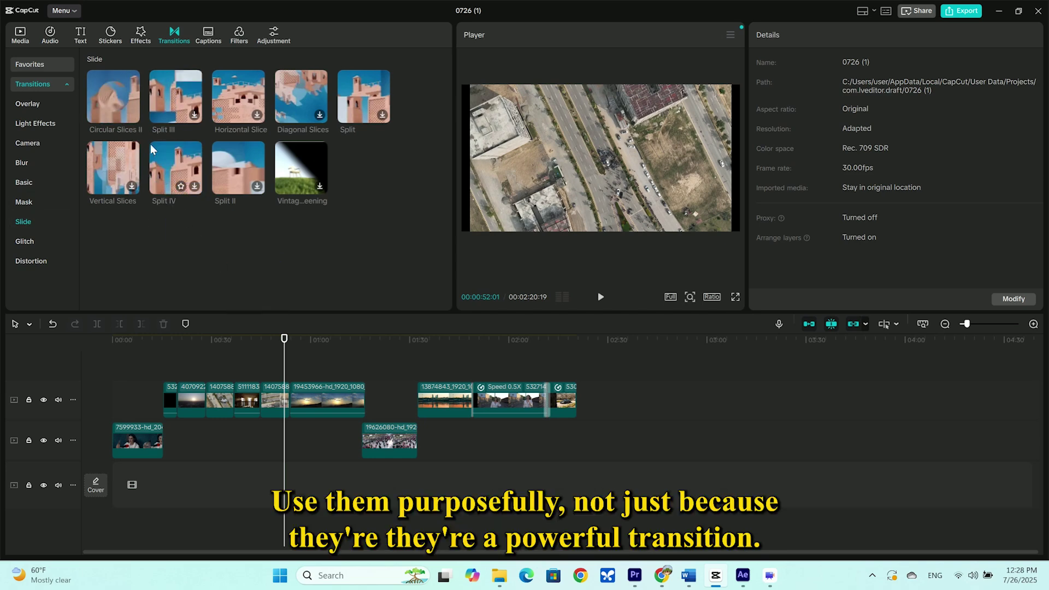
drag(153, 149, 290, 405)
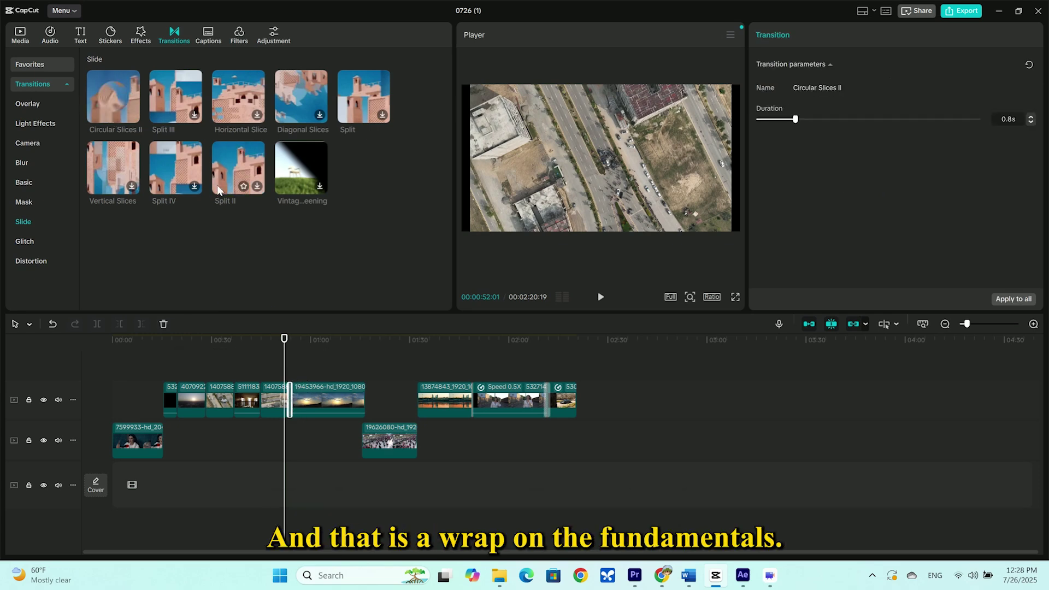
- Preview the Diagonal Slices transition and place it on a cut beside the 5111183 clip
click(321, 118)
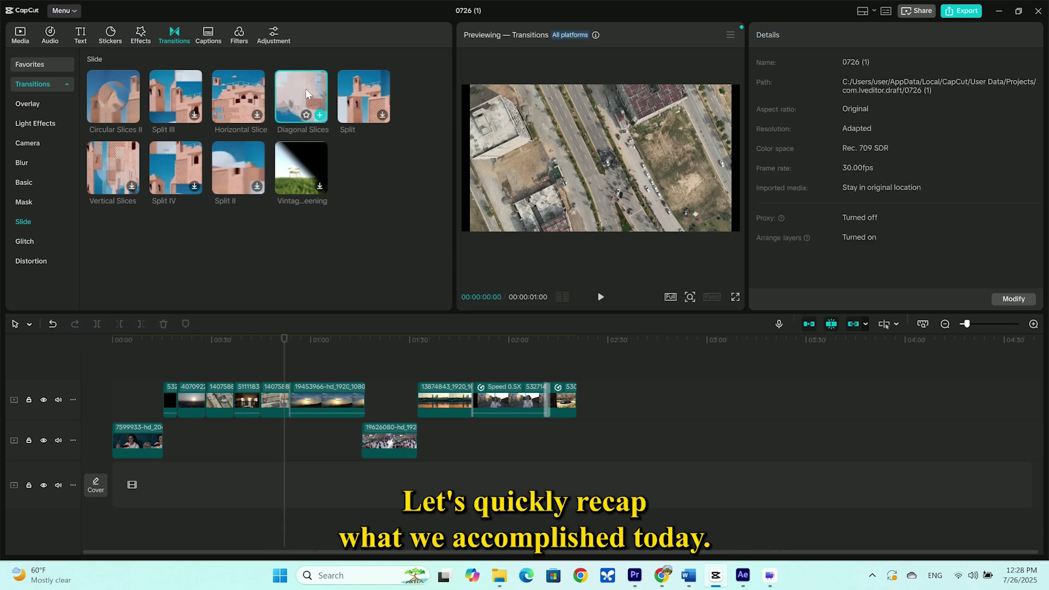
drag(304, 85, 254, 402)
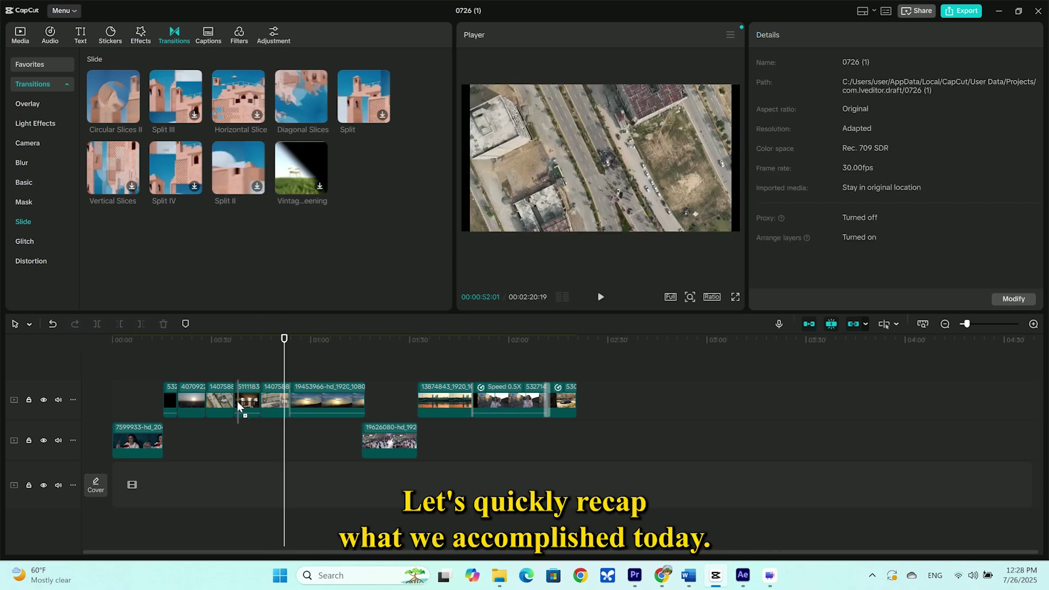